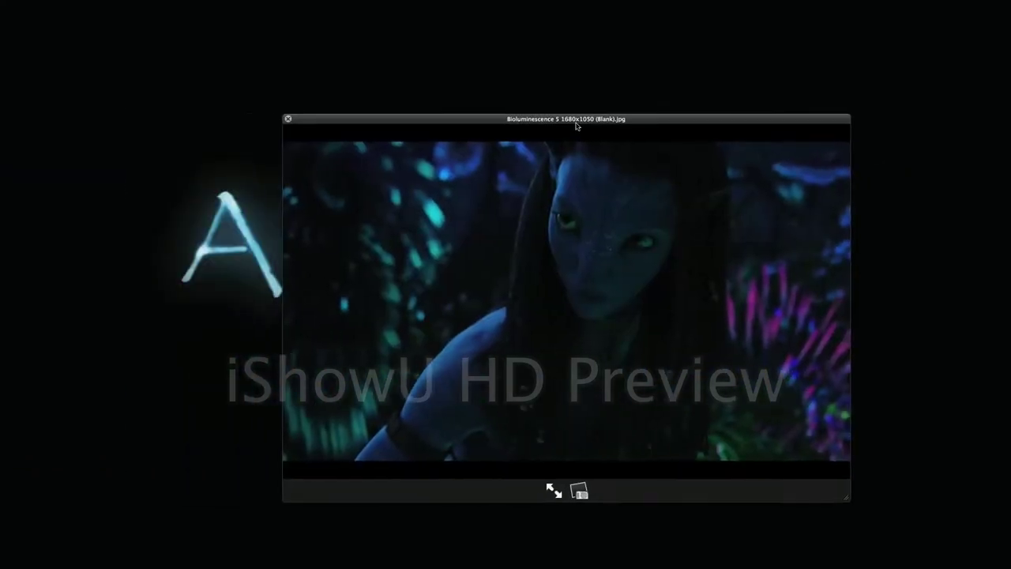
Flip back and forth through the Avatar Bioluminescence images in Quick Look, then close the preview
drag(572, 124, 552, 71)
key(Left)
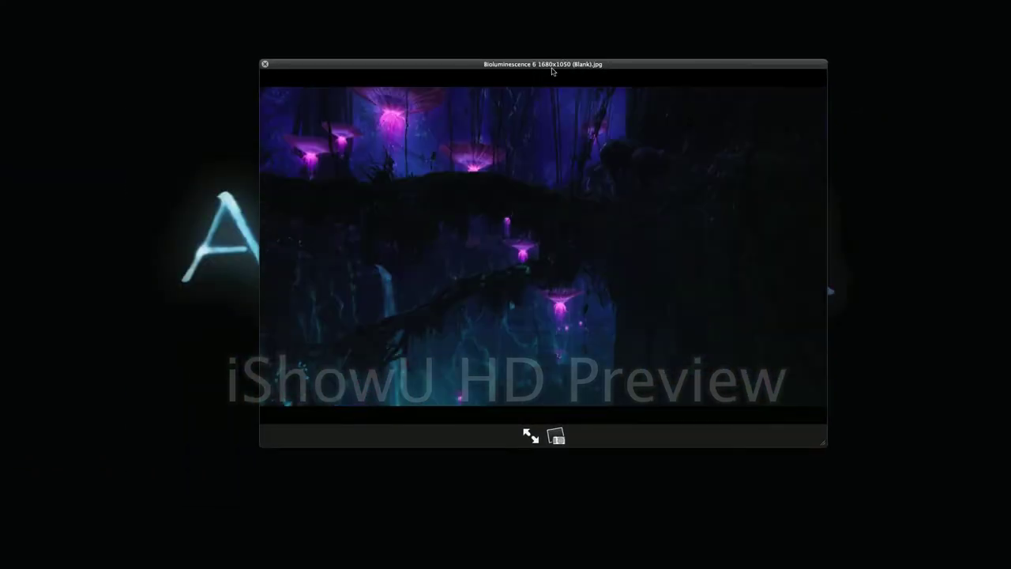
key(Left)
key(Left)
key(Left)
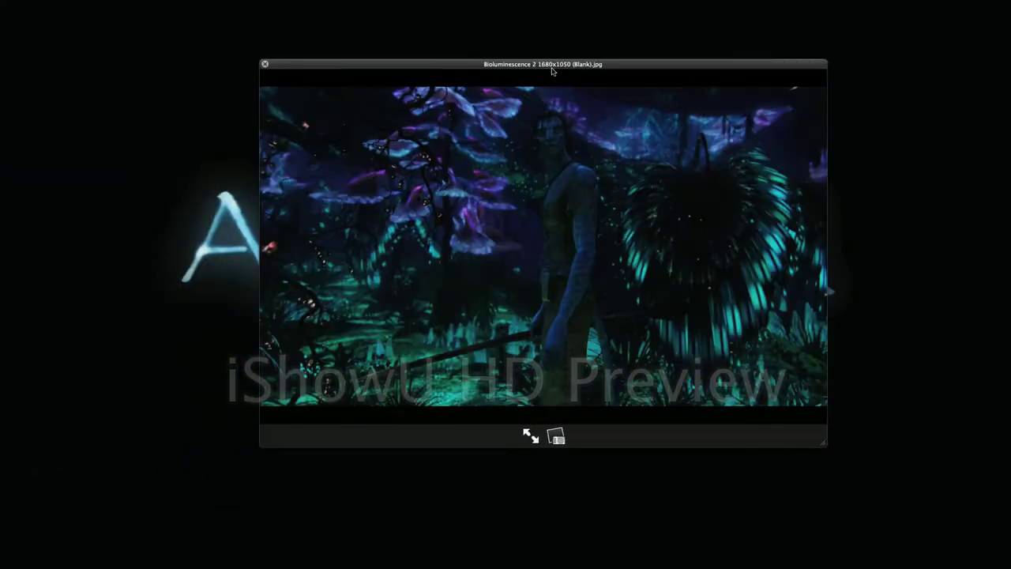
key(Left)
key(Left)
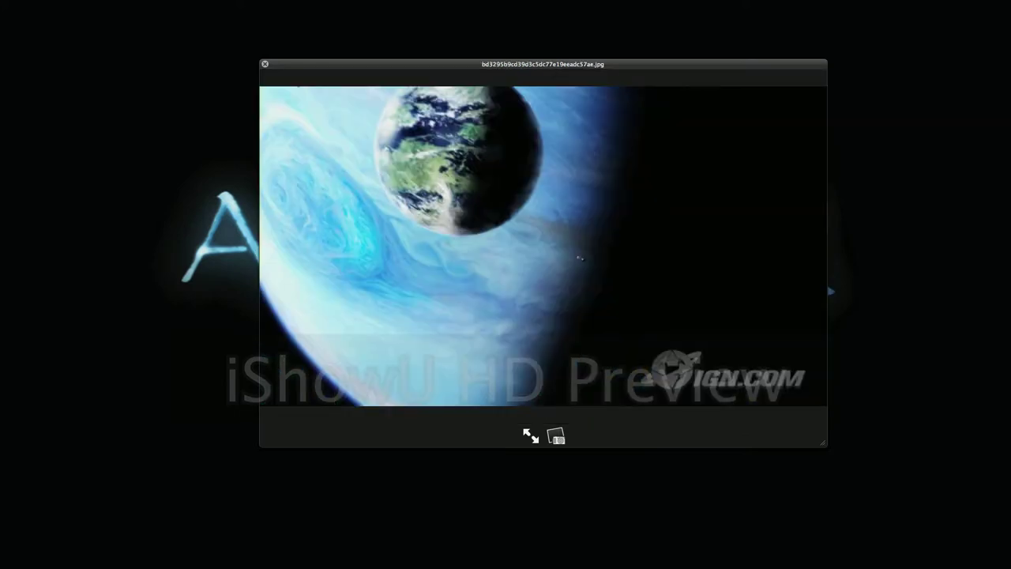
key(Left)
key(Left)
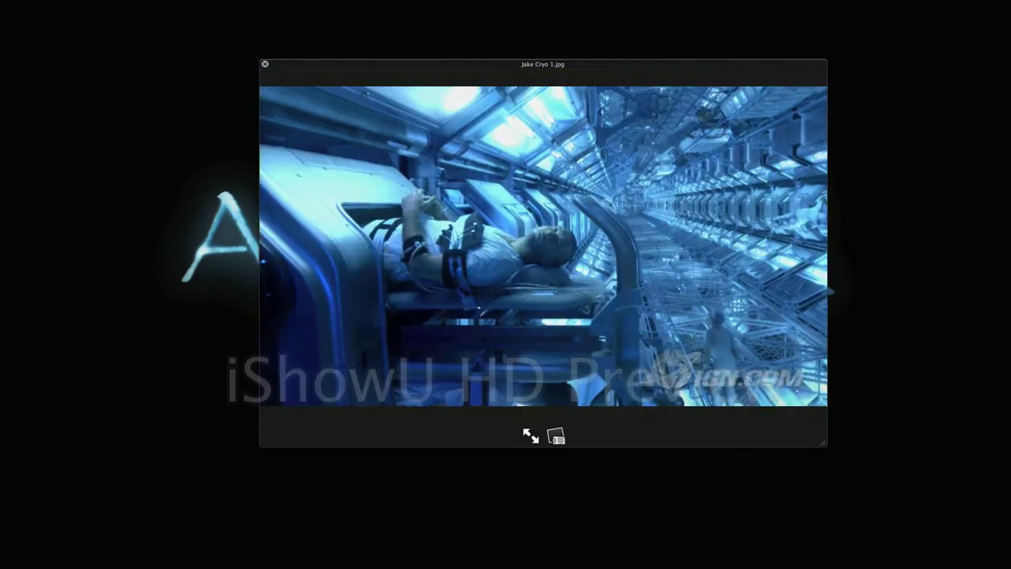
key(Left)
key(Right)
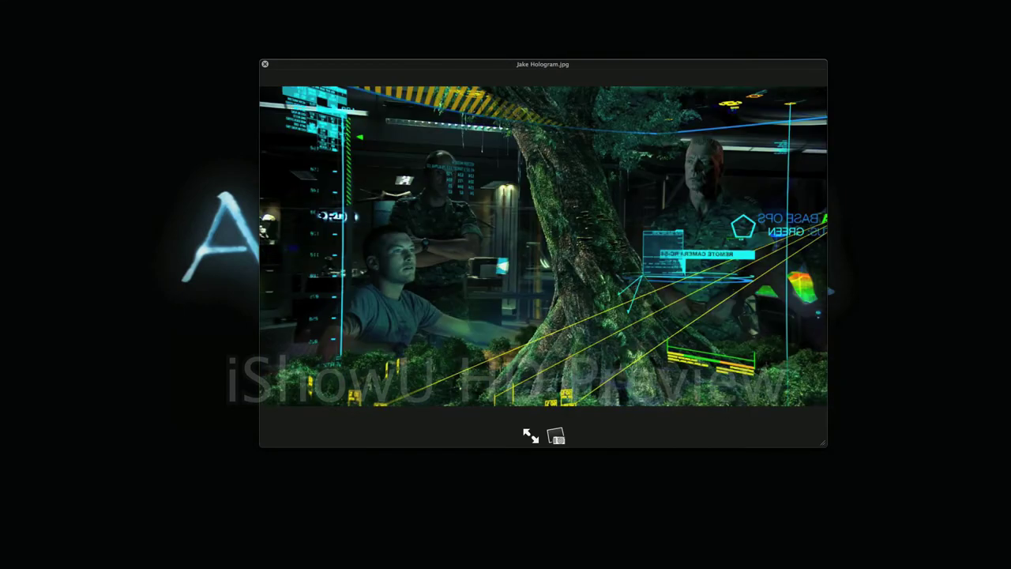
key(Left)
key(Left)
key(Left)
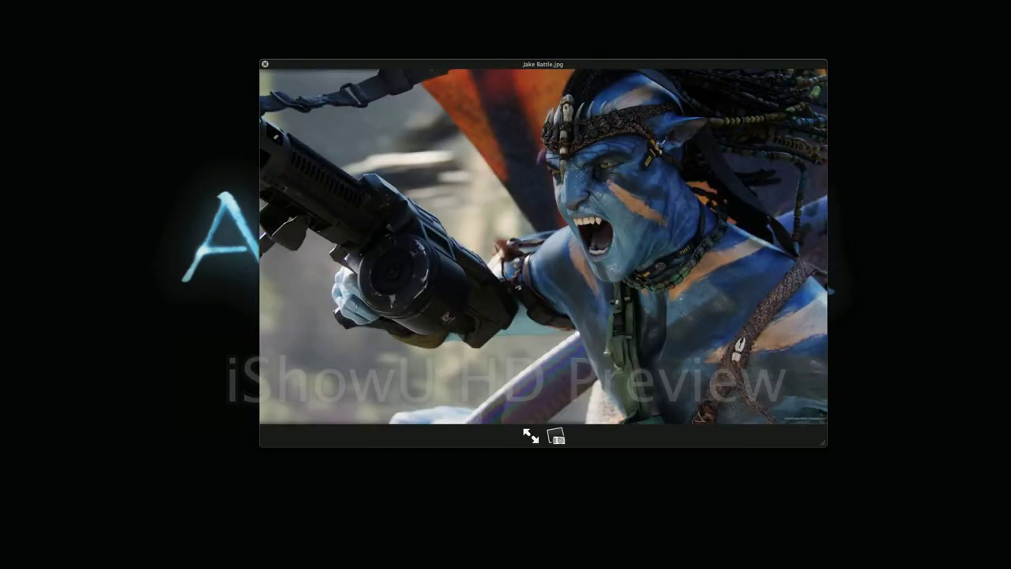
key(Right)
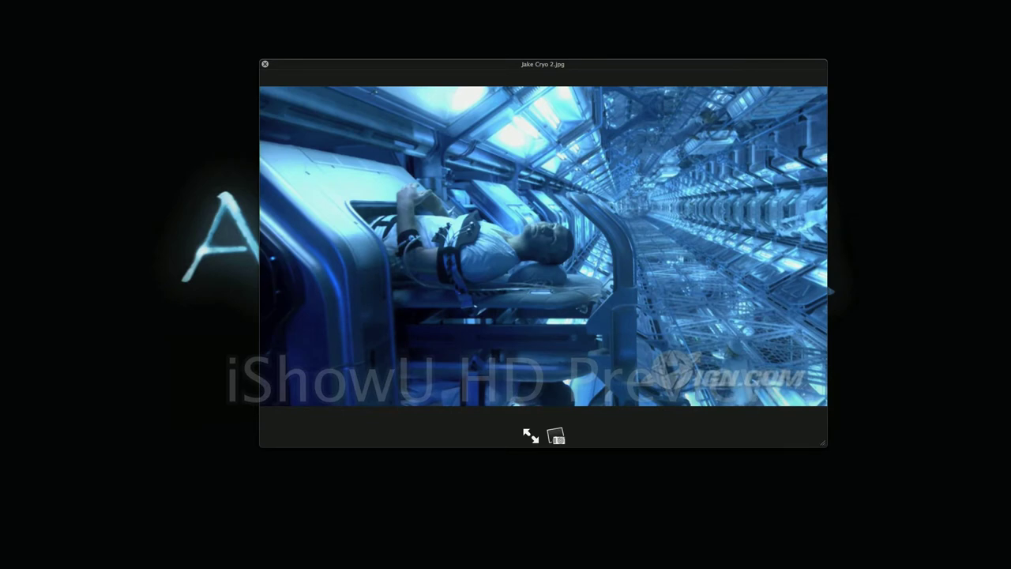
key(Right)
key(Right)
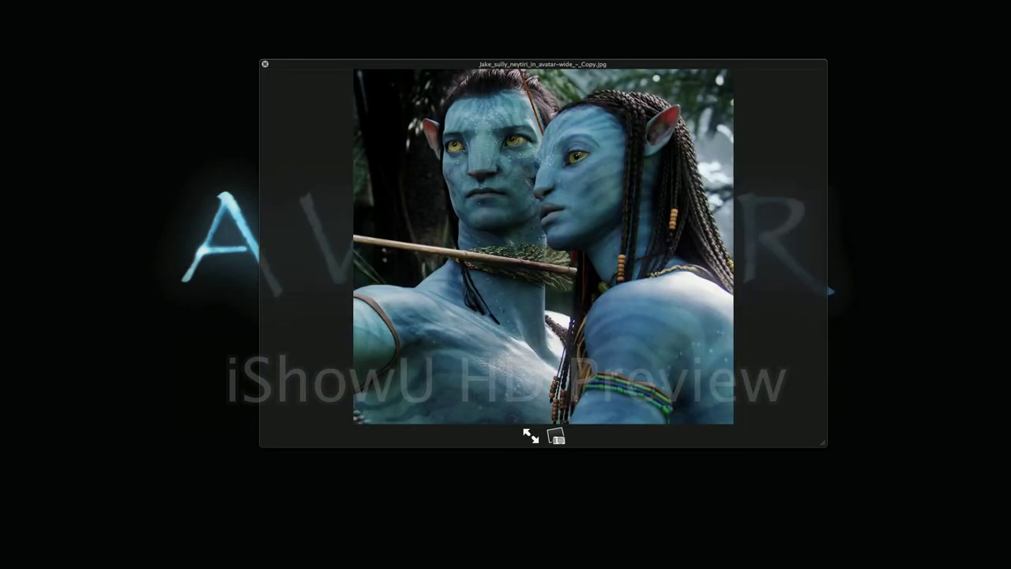
key(Right)
key(Right)
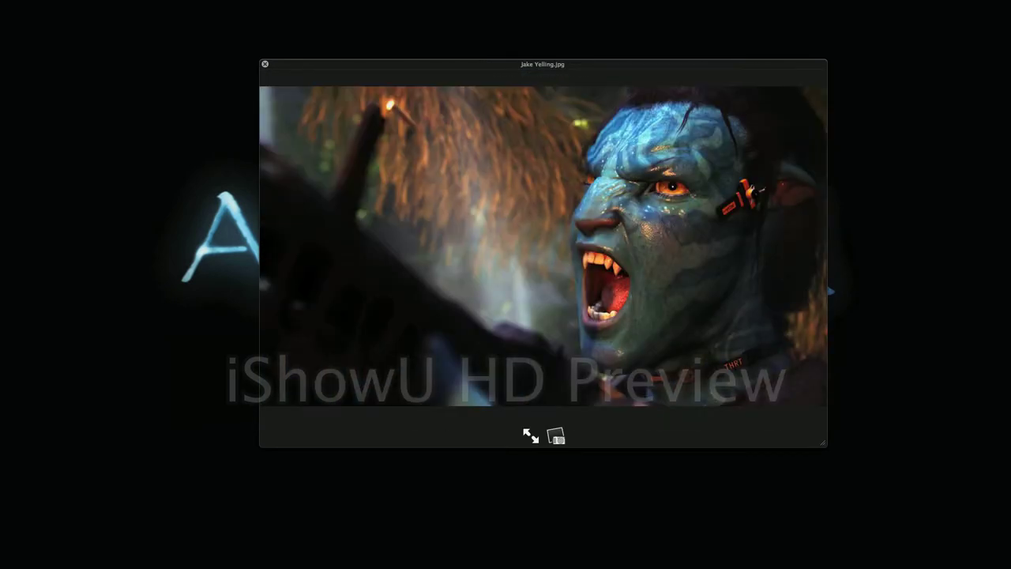
key(Right)
key(Right)
key(Left)
key(Right)
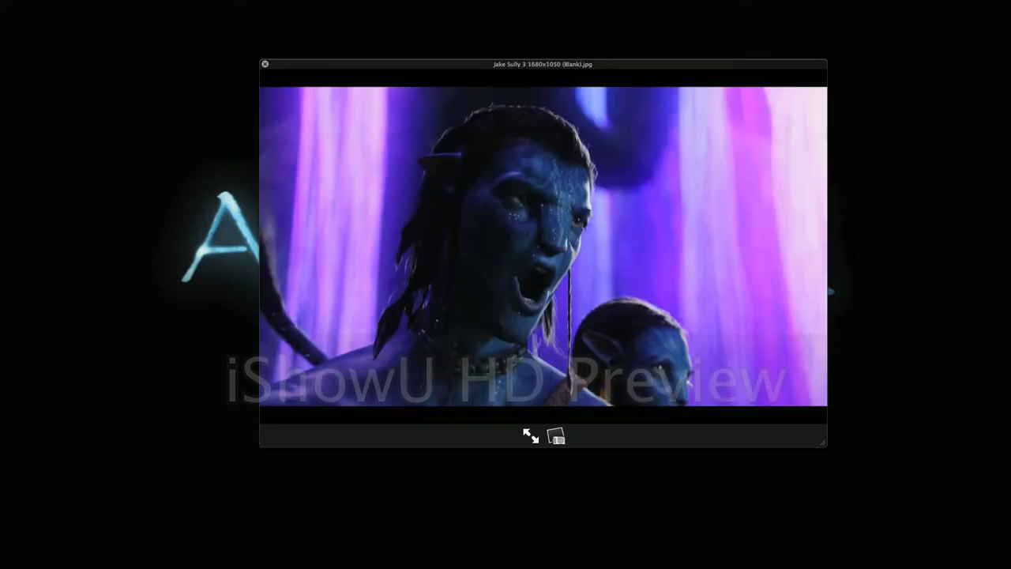
key(Right)
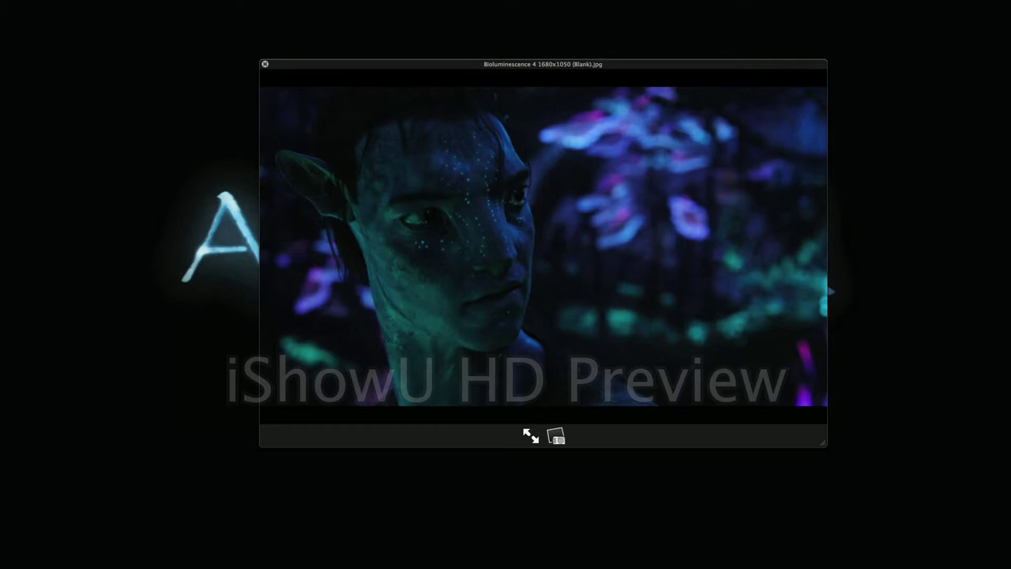
key(space)
key(space)
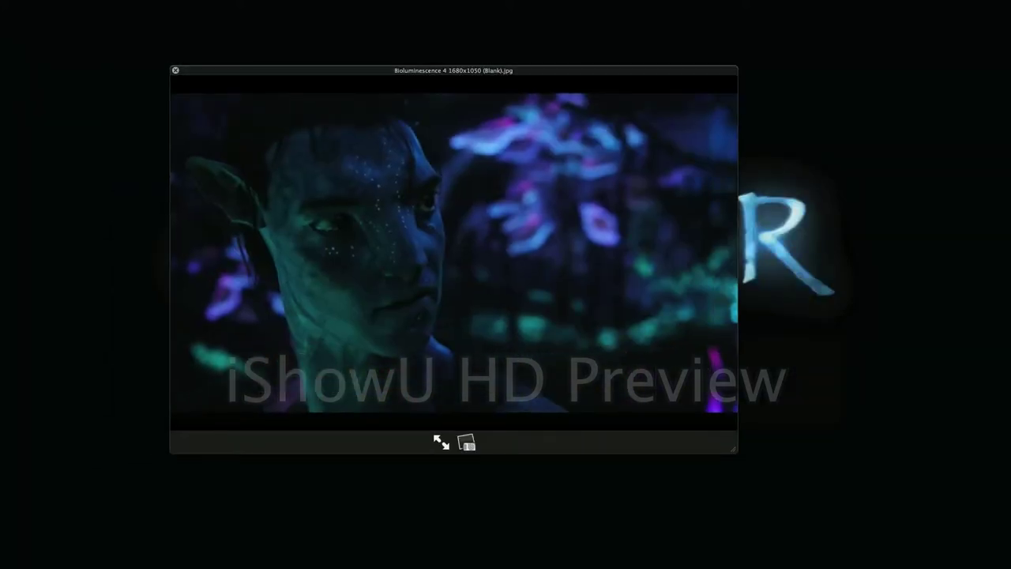
key(space)
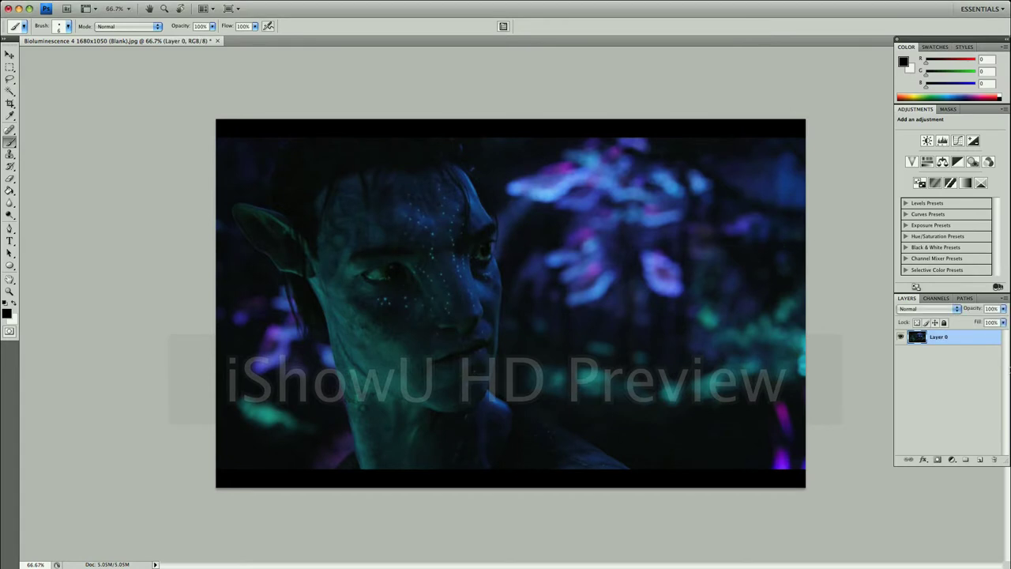
Unlock the Background photo layer and rename it 'Jake Pic'
double_click(936, 336)
double_click(938, 336)
text(Jak)
text(e Pic)
key(Return)
Add a new empty layer above the photo named 'Outline\'
click(979, 459)
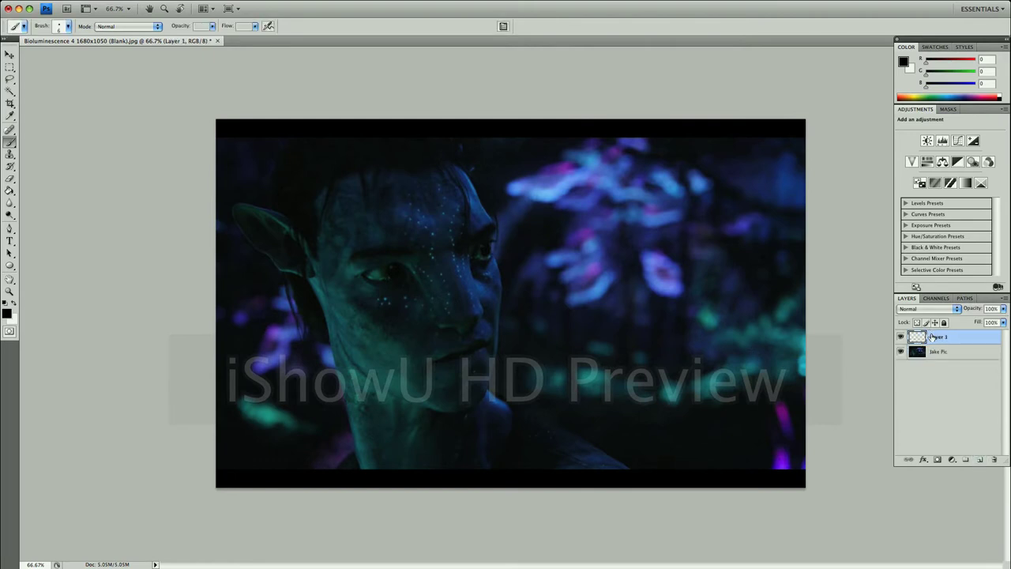
double_click(932, 338)
text(Gl)
text(ne\)
key(Return)
Add a layer named 'Background' below Jake Pic, then fully lock the Jake Pic layer
click(980, 458)
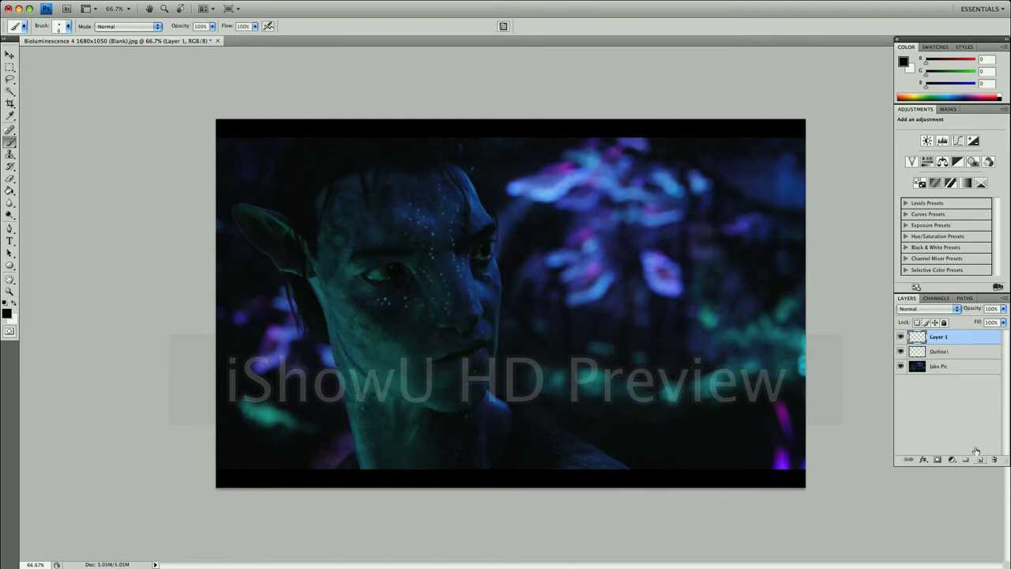
drag(937, 353, 938, 388)
double_click(937, 366)
text(Bla)
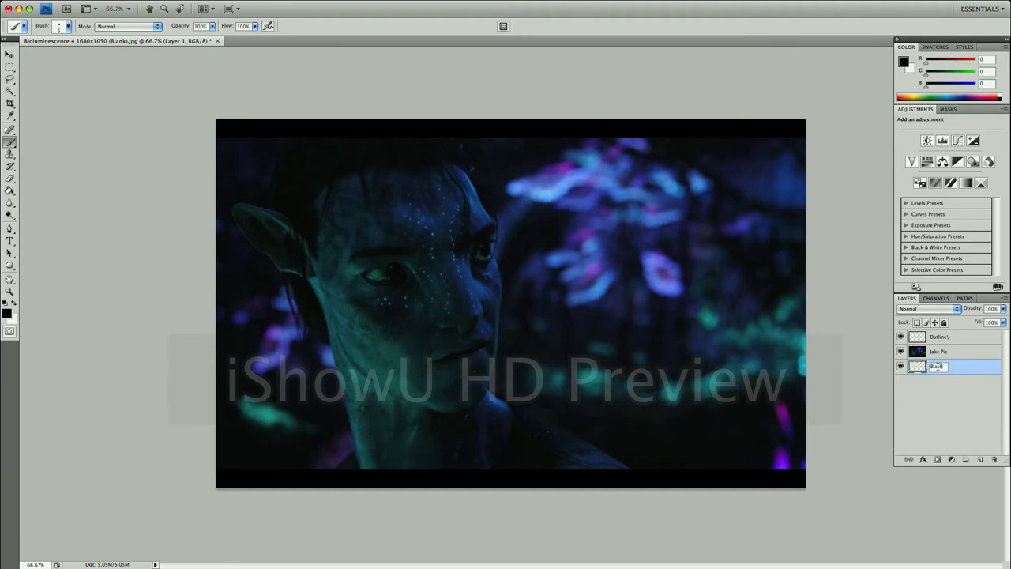
key(BackSpace)
key(BackSpace)
text(Back)
text(ground)
key(Return)
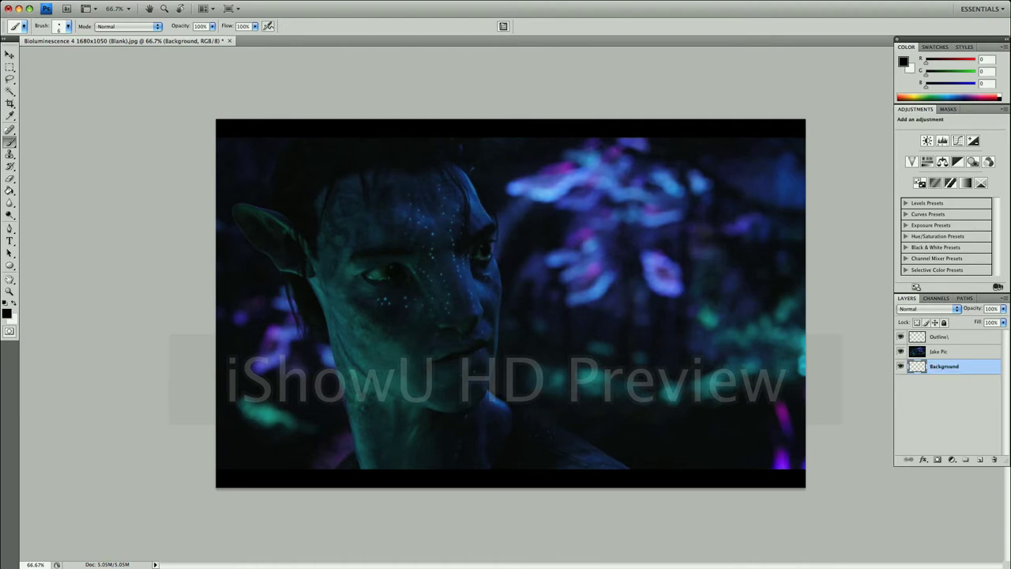
click(960, 355)
click(943, 322)
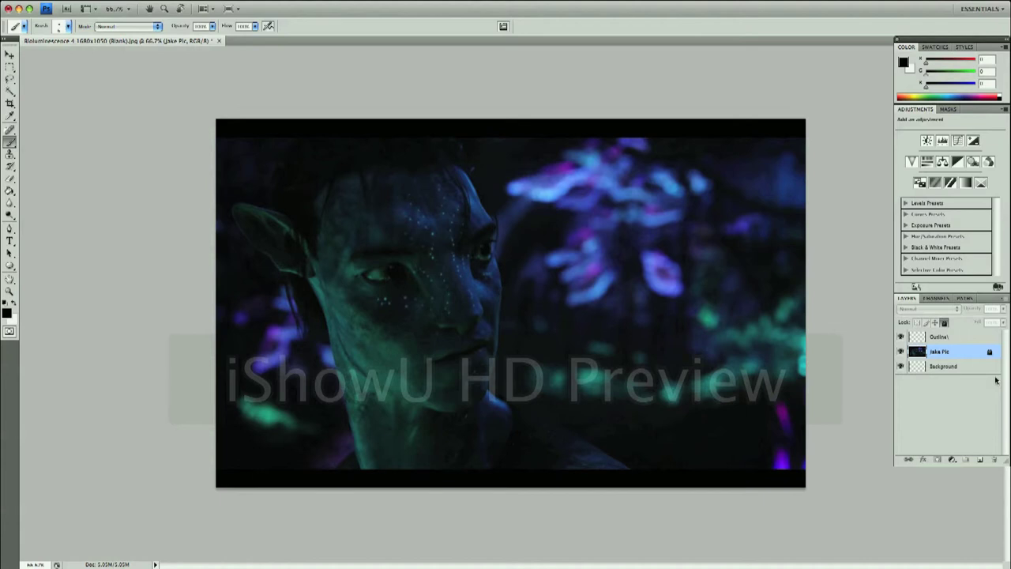
Paint Bucket-fill the Background layer black, then select Outline\ and hide Background
click(981, 366)
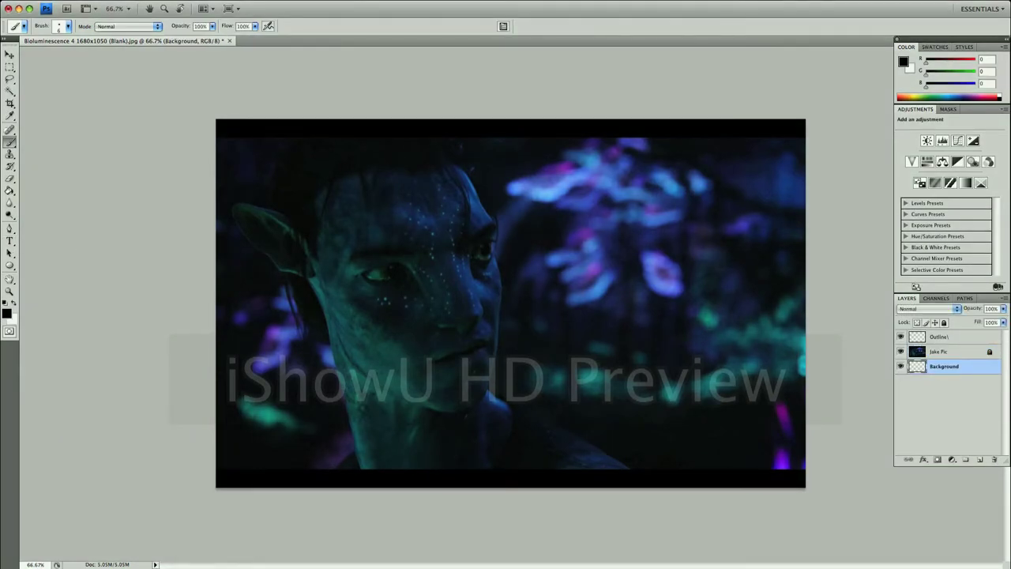
click(9, 191)
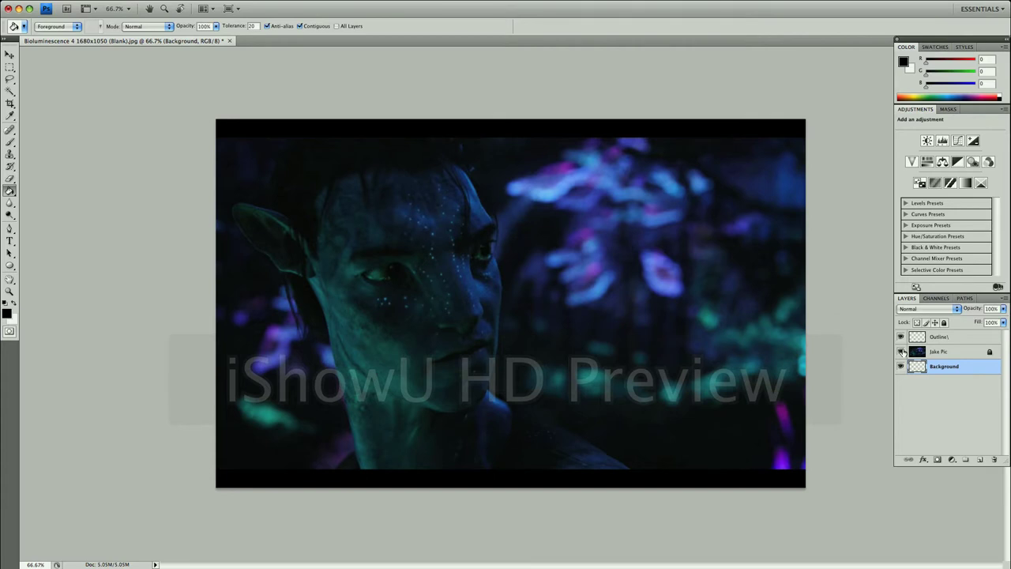
click(901, 352)
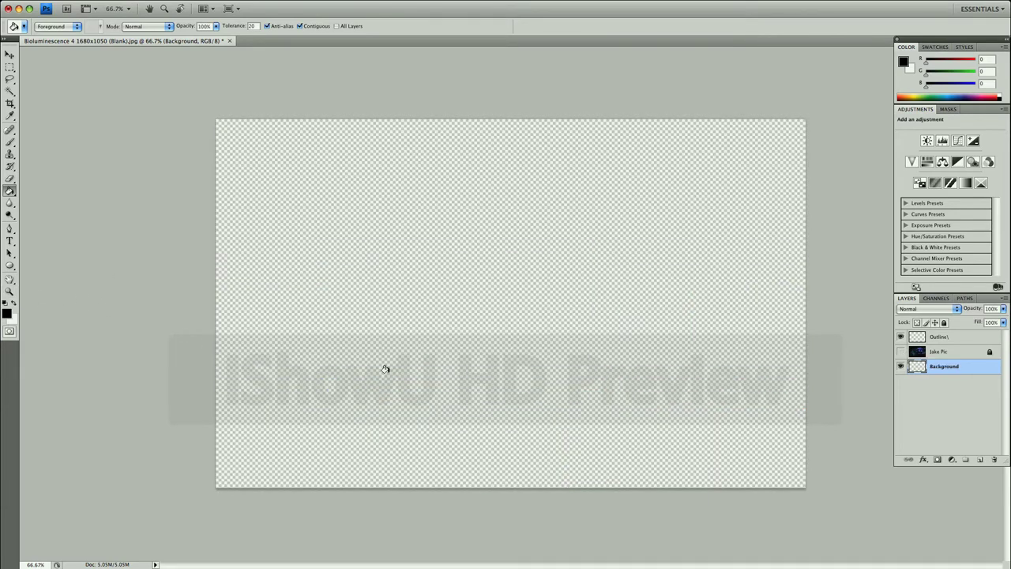
click(491, 352)
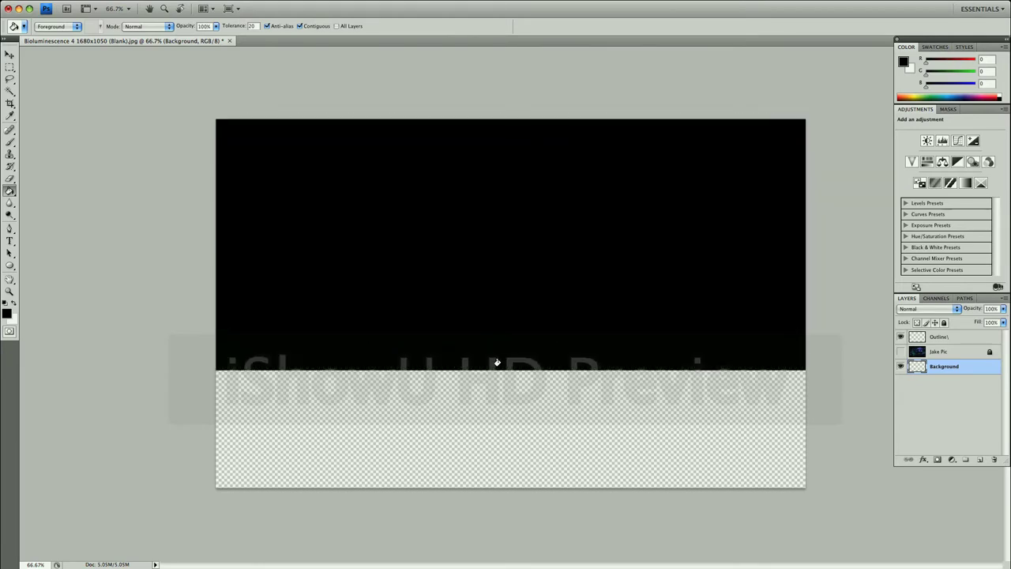
click(901, 351)
click(940, 338)
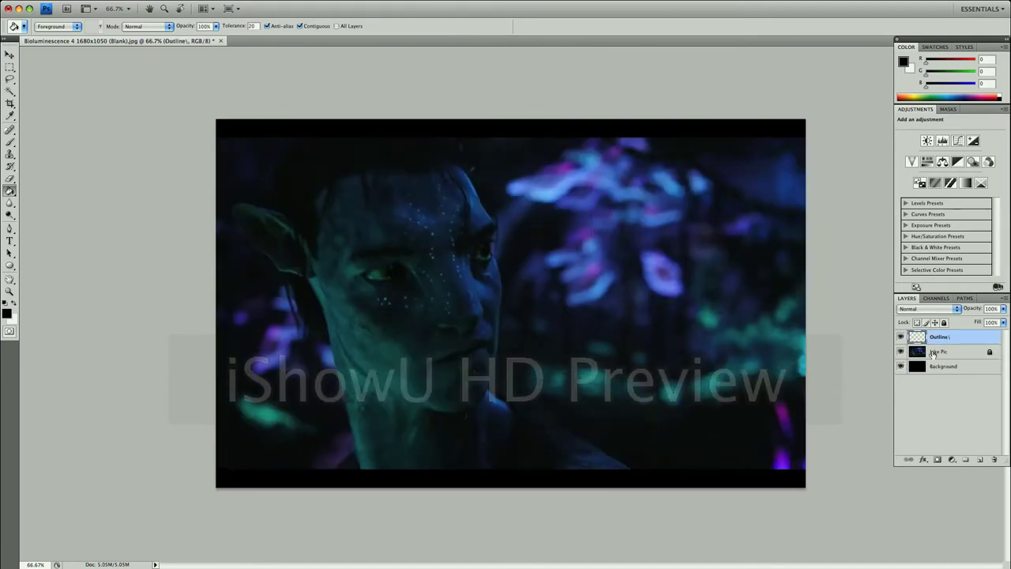
click(901, 365)
Switch to the Brush tool with a small, 100%-hardness brush
right_click(365, 258)
click(378, 206)
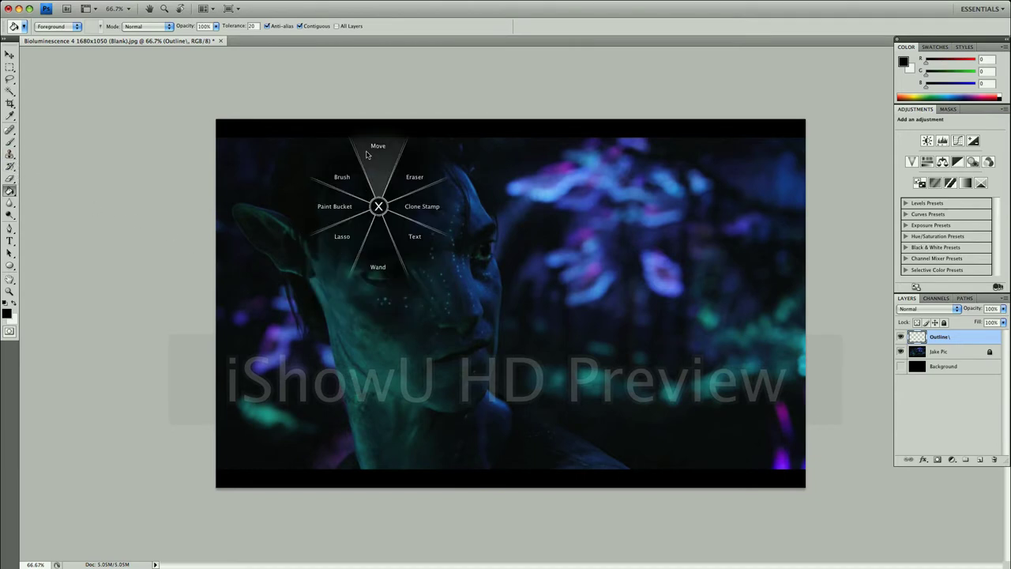
click(332, 175)
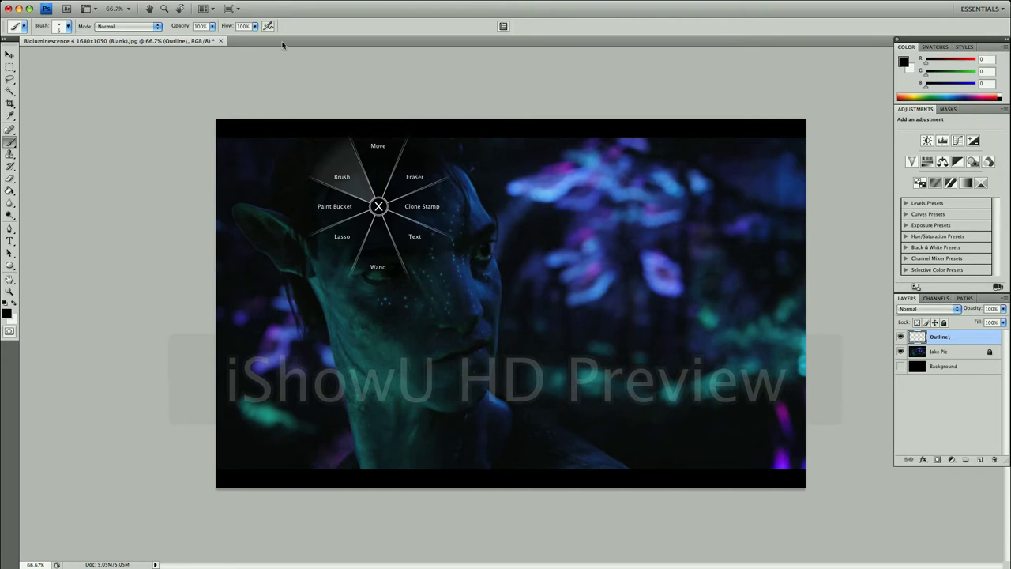
key(Escape)
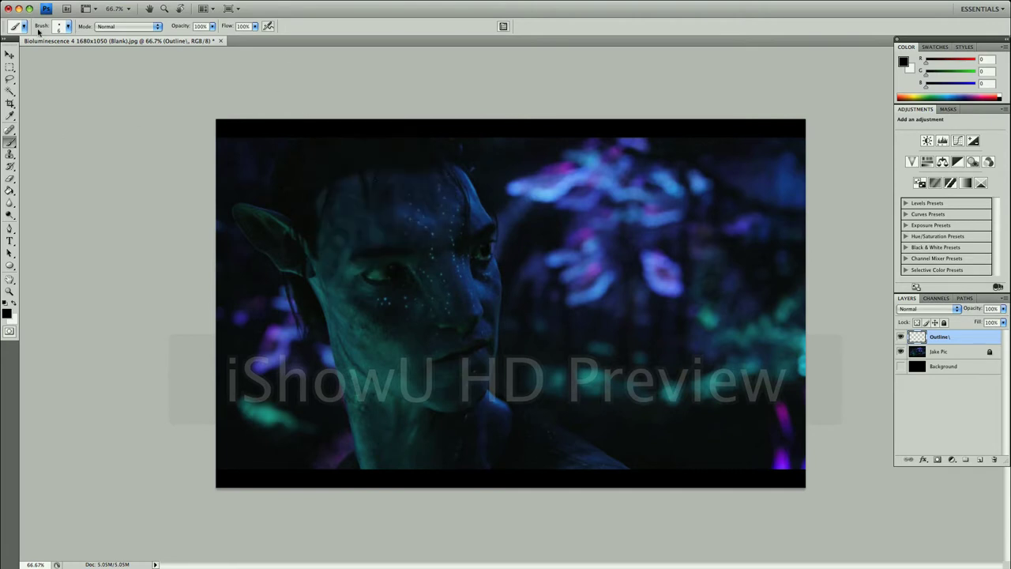
click(69, 27)
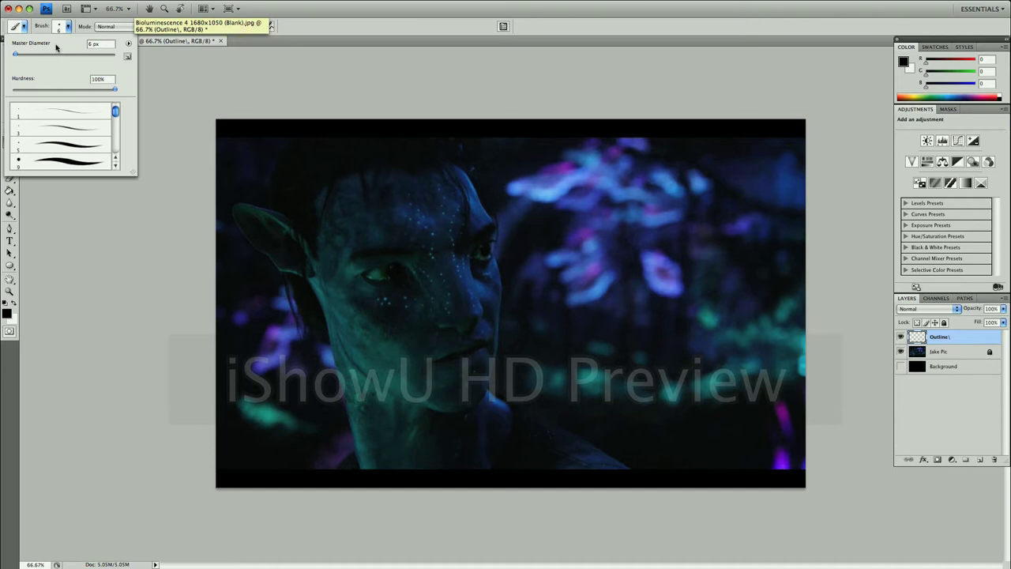
click(154, 87)
Zoom in on the Na'vi's ear from about 35% to 377%
scroll(160, 93, down, 3)
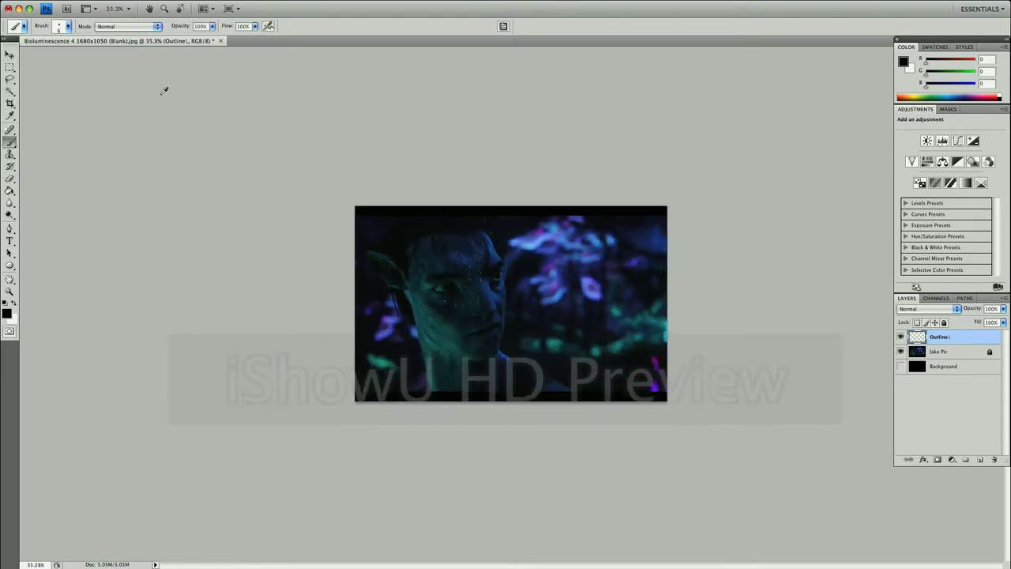
scroll(401, 225, up, 2)
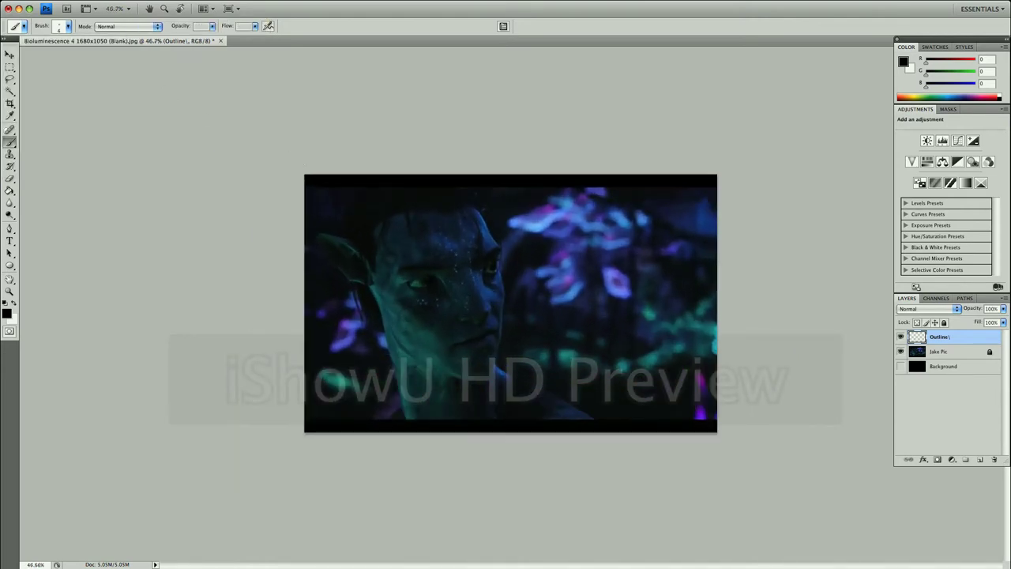
scroll(477, 273, up, 5)
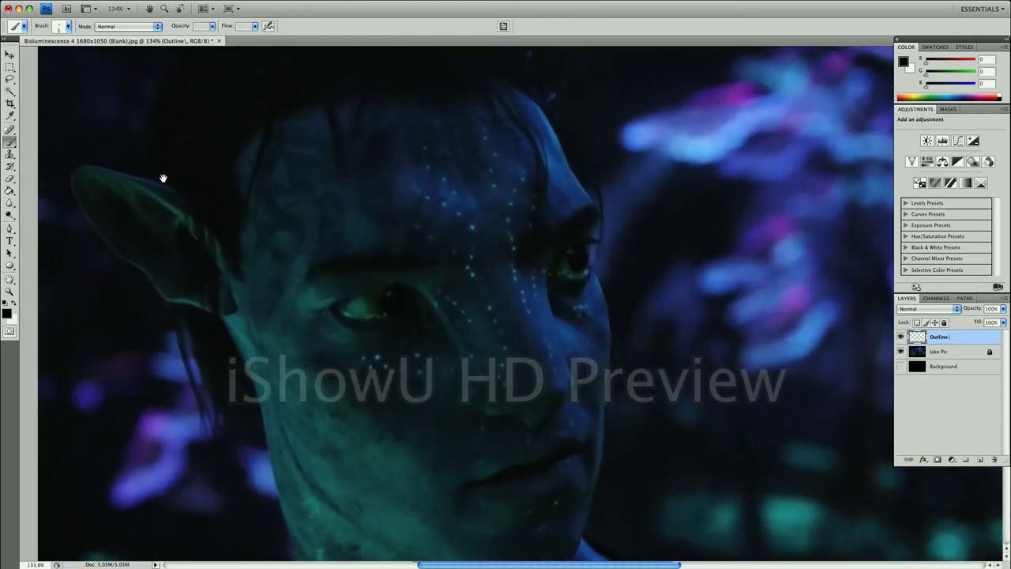
scroll(266, 229, up, 2)
scroll(229, 228, up, 2)
scroll(225, 227, up, 1)
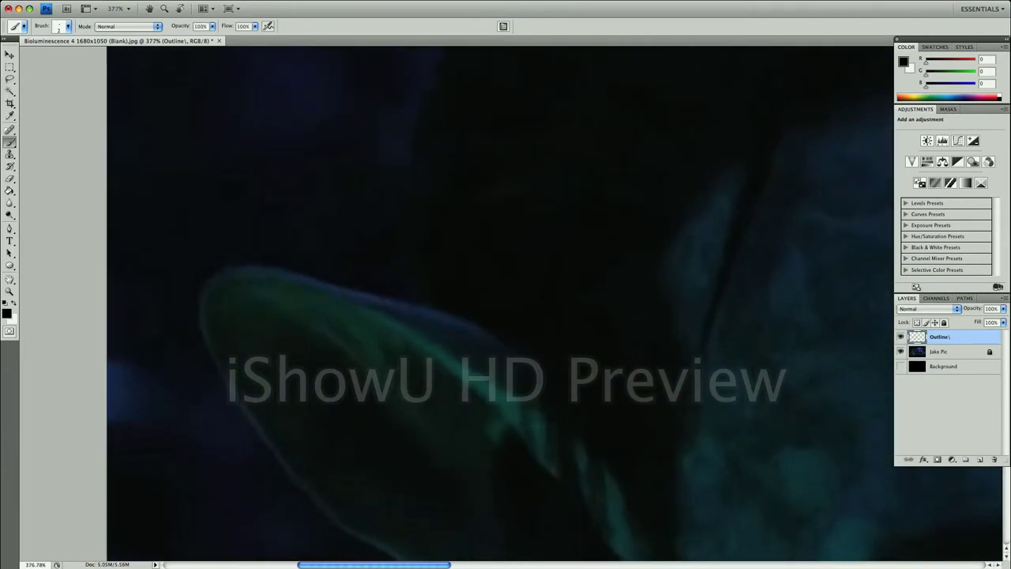
Make white the foreground colour and trace the ear's top edge, extending the line upward
key(x)
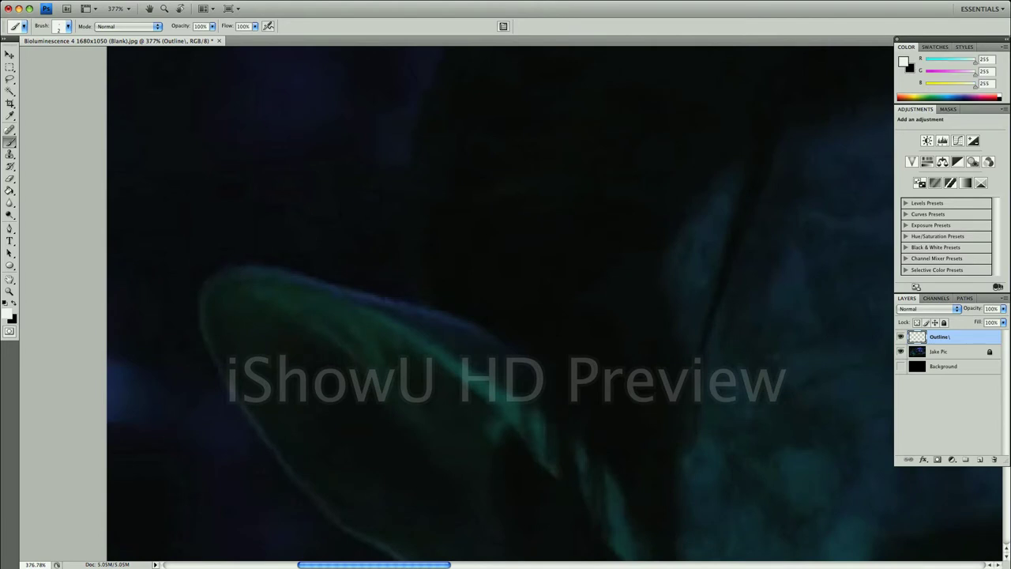
mouse_move(198, 306)
mouse_down()
mouse_move(198, 286)
mouse_move(236, 259)
mouse_move(292, 275)
mouse_up()
key(ctrl+alt+z)
key(ctrl+alt+z)
key(ctrl+alt+z)
mouse_move(207, 273)
mouse_down()
mouse_move(251, 264)
mouse_move(425, 309)
mouse_up()
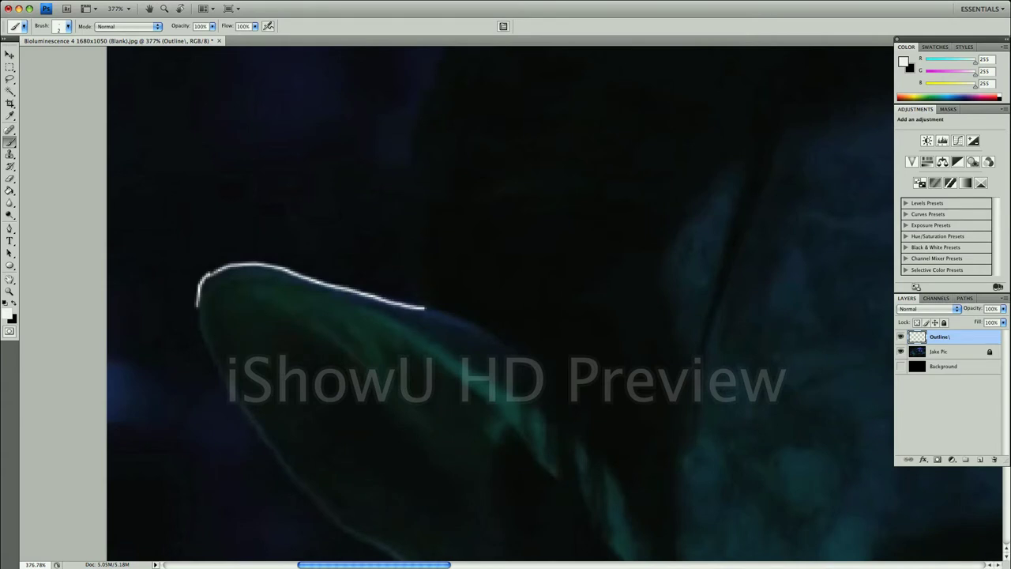
drag(424, 308, 415, 178)
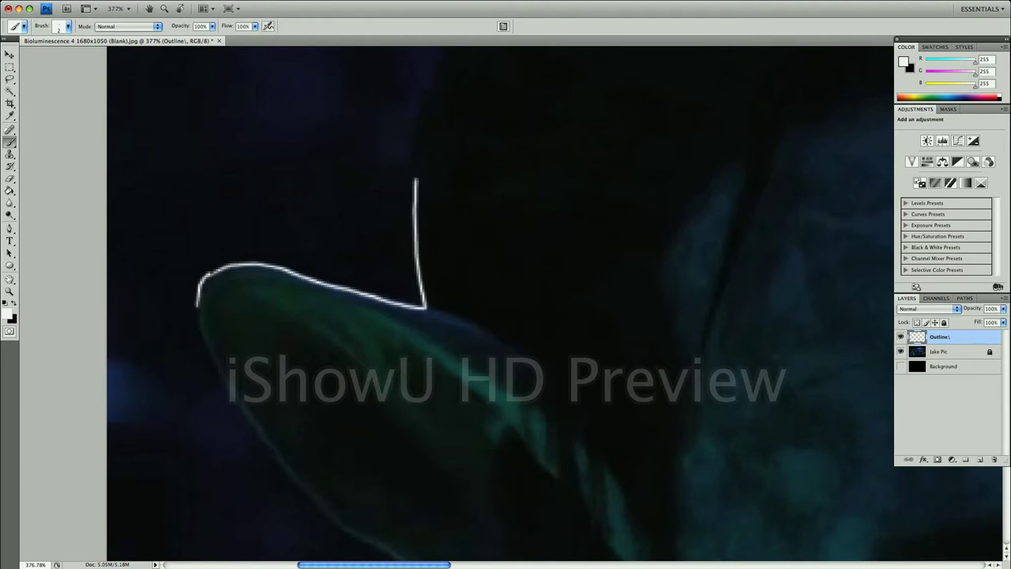
drag(474, 155, 432, 326)
mouse_move(312, 329)
mouse_down()
mouse_move(301, 328)
mouse_move(300, 275)
mouse_move(399, 131)
mouse_up()
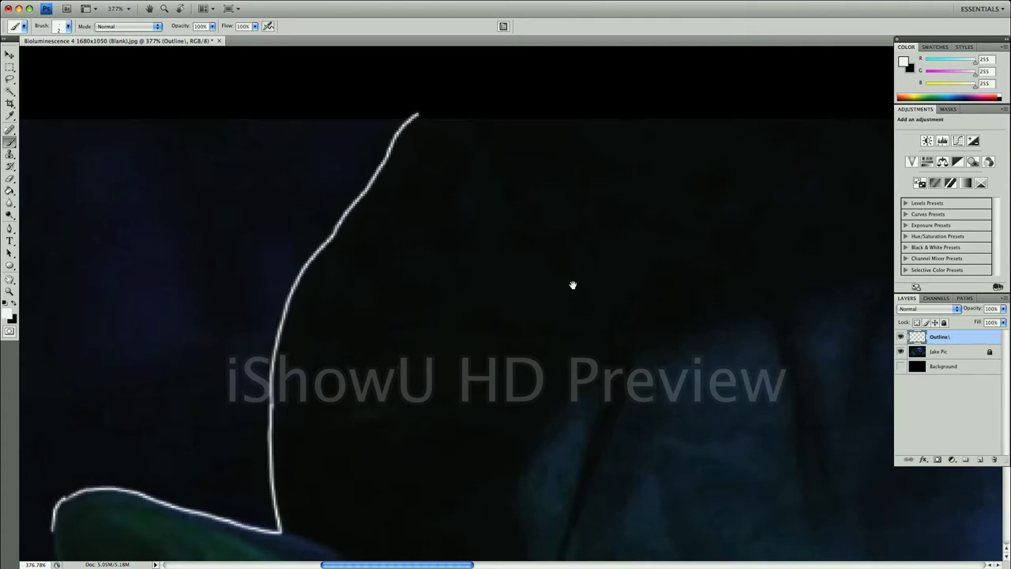
Trace the hair edge downward in white strokes
mouse_move(571, 284)
mouse_down()
mouse_move(625, 214)
mouse_move(346, 283)
mouse_up()
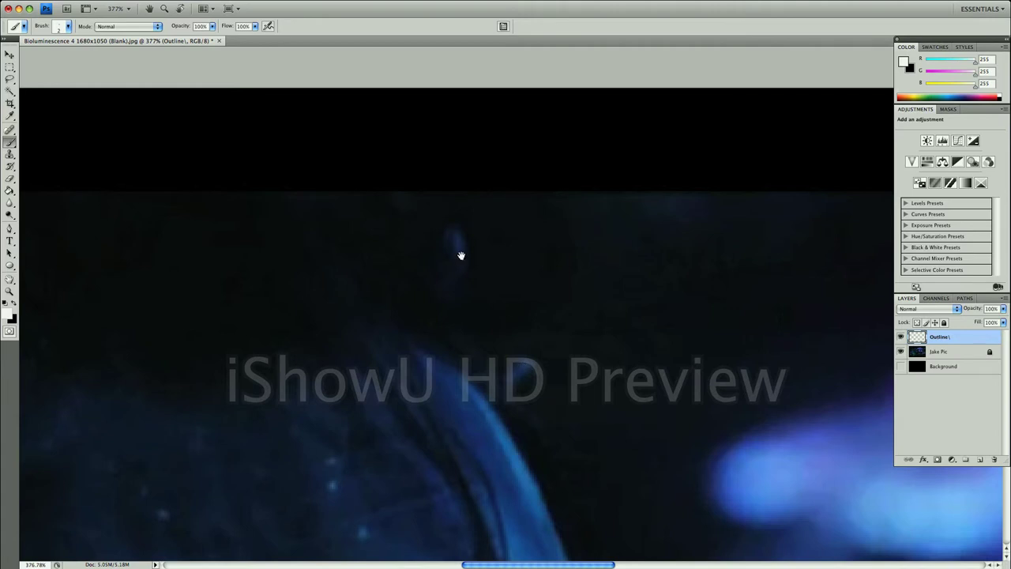
drag(359, 194, 389, 238)
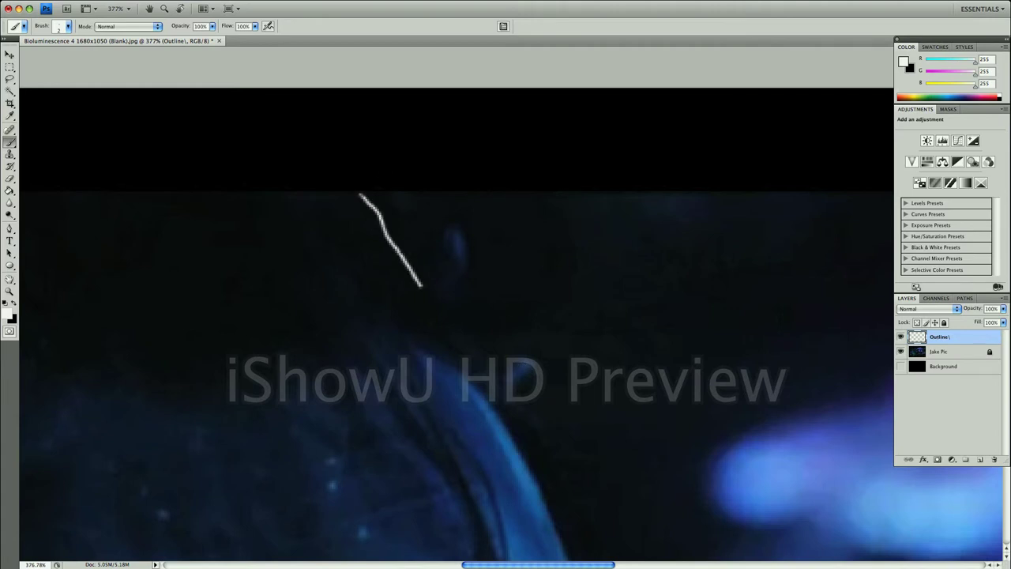
drag(457, 317, 494, 367)
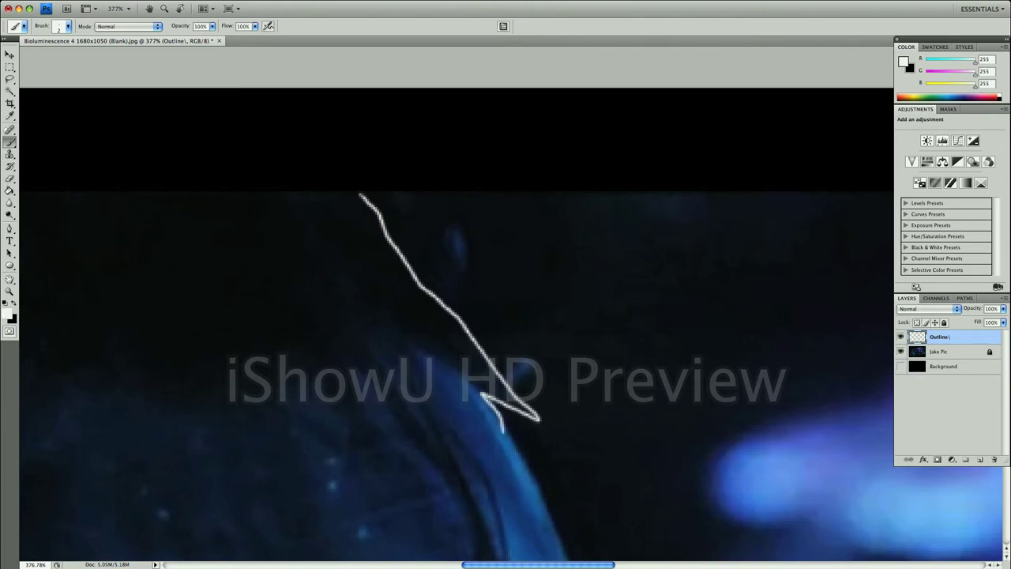
drag(553, 437, 479, 379)
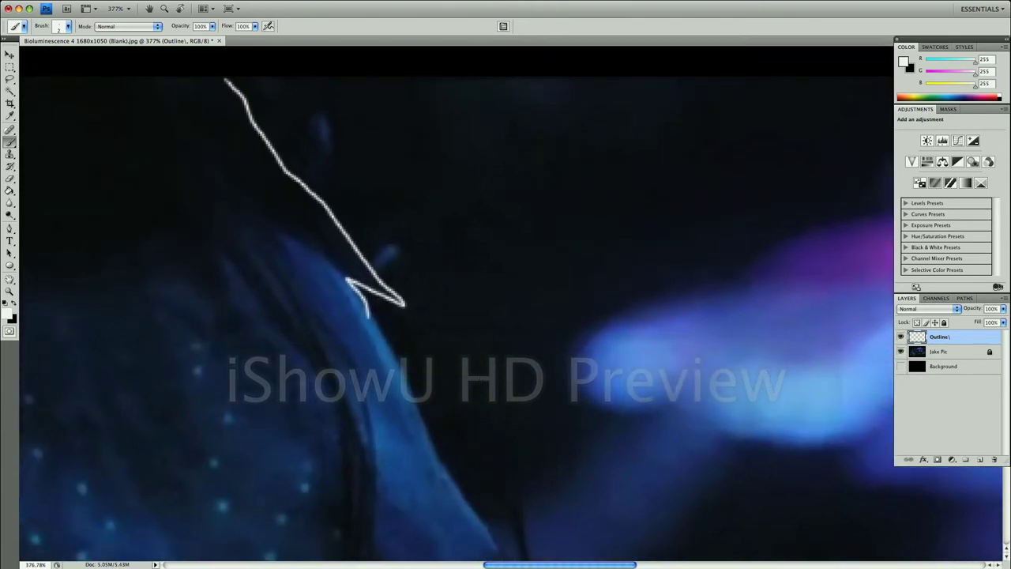
key(bracketright)
key(bracketright)
key(bracketright)
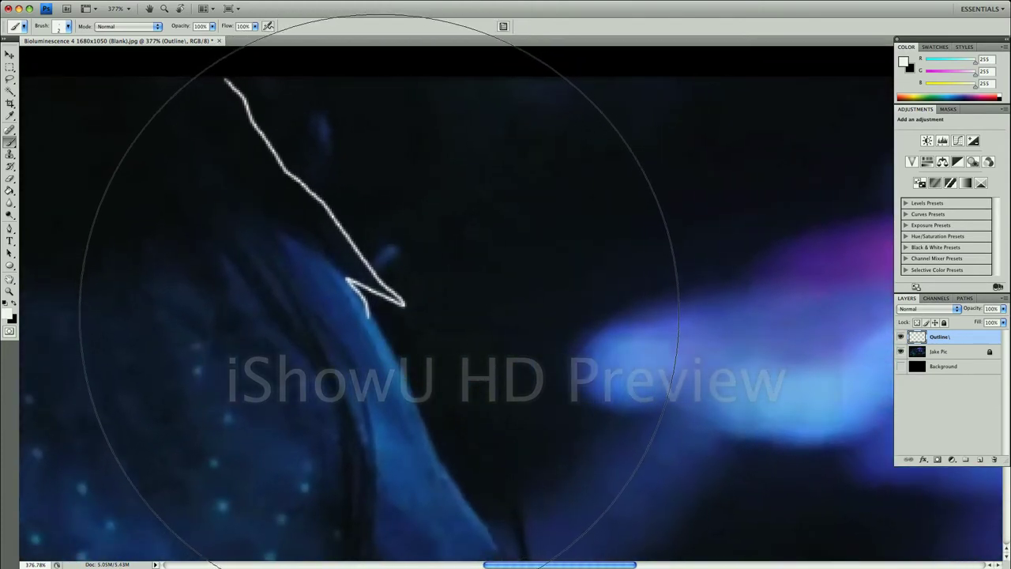
key(bracketleft)
key(bracketleft)
key(bracketleft)
key(bracketleft)
key(bracketleft)
key(bracketleft)
key(bracketleft)
key(bracketleft)
key(bracketleft)
key(bracketleft)
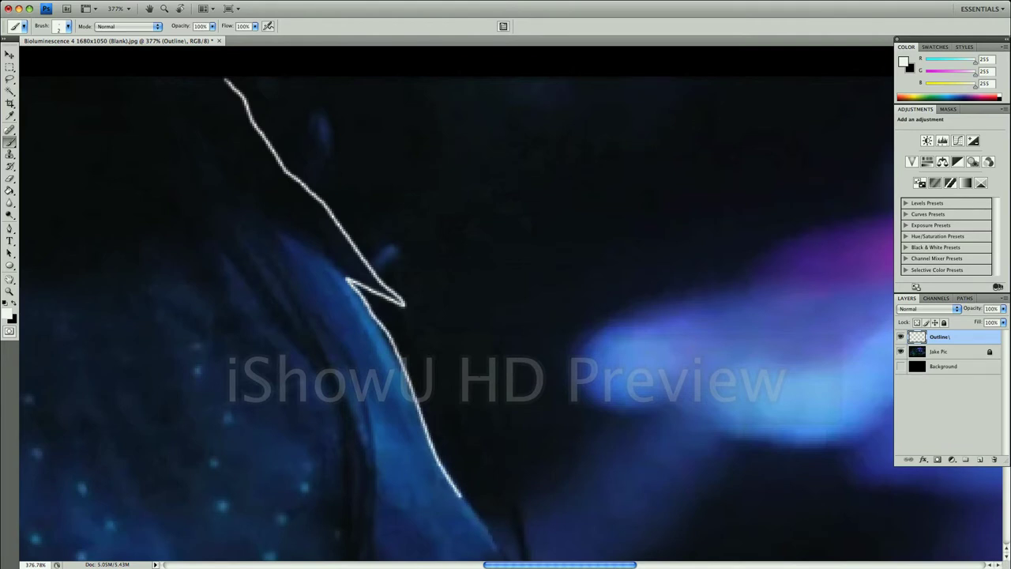
Extend the white outline down the nose edge, adding a second inner line
scroll(429, 298, down, 5)
scroll(429, 297, right, 5)
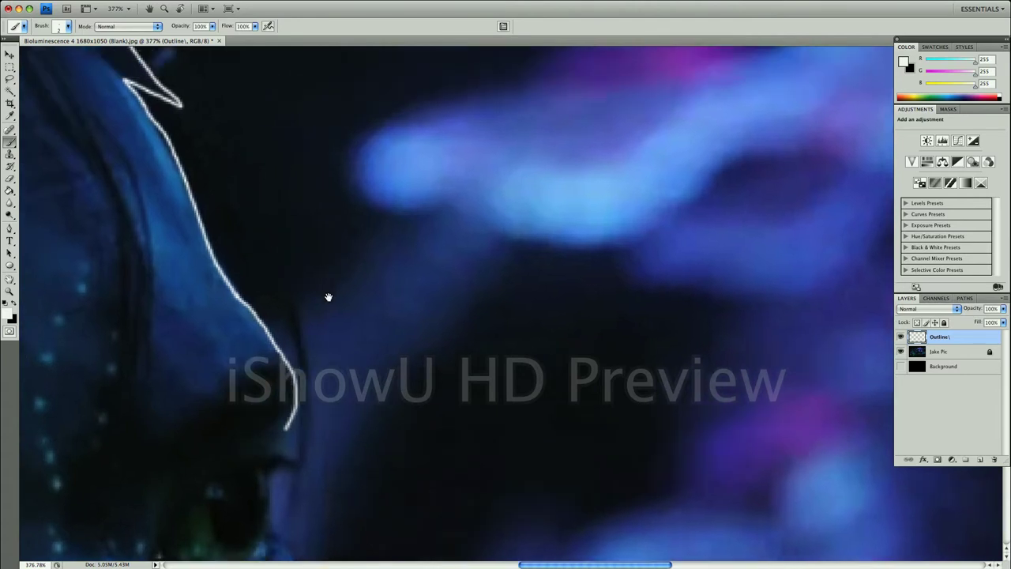
drag(291, 189, 346, 393)
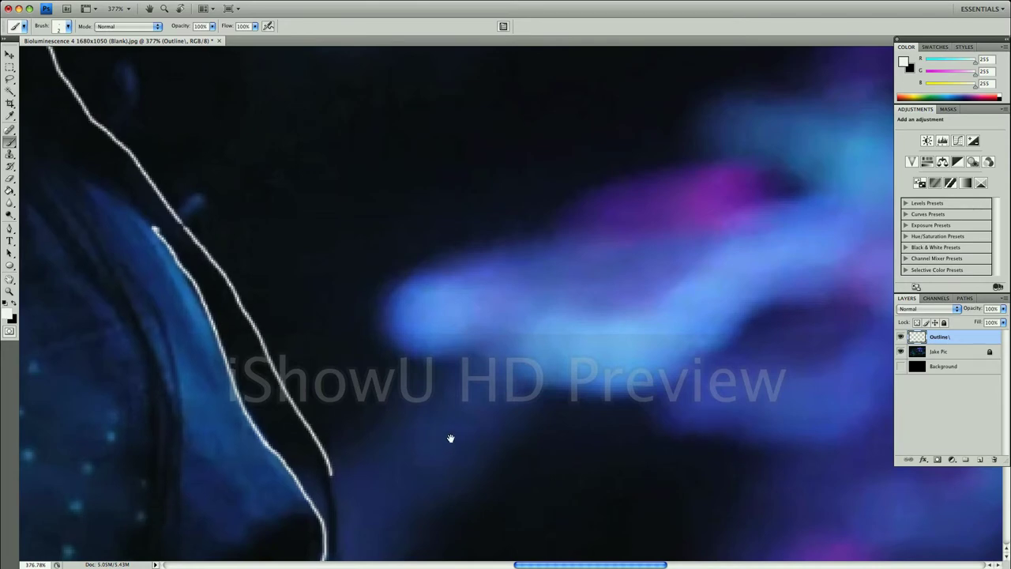
drag(451, 440, 418, 248)
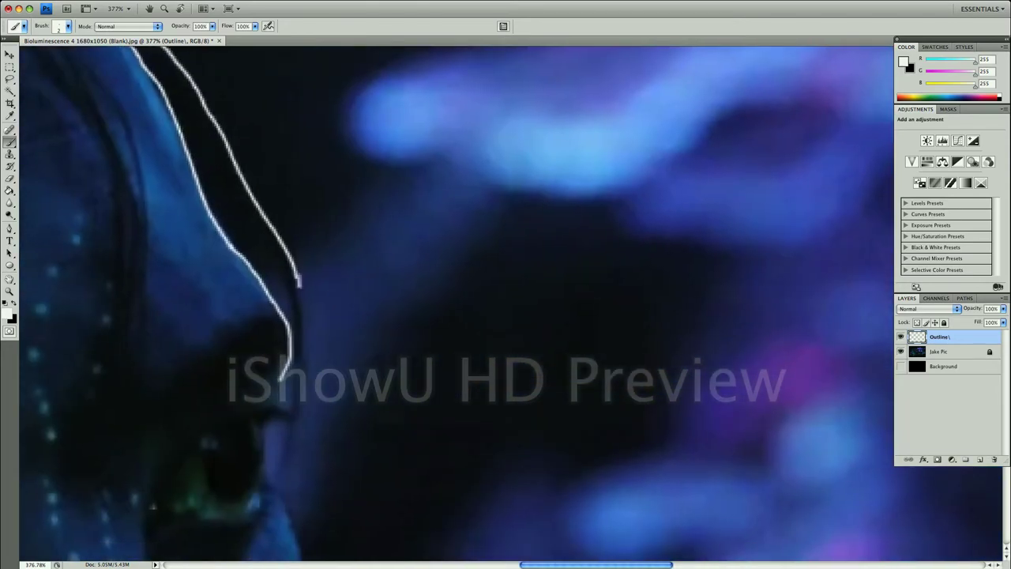
drag(302, 394, 289, 449)
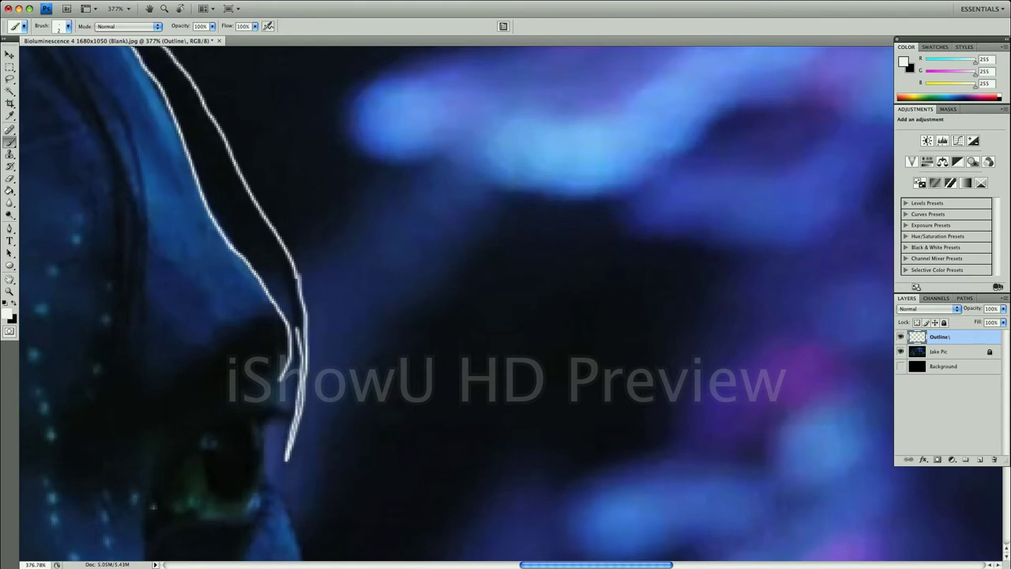
drag(181, 132, 245, 270)
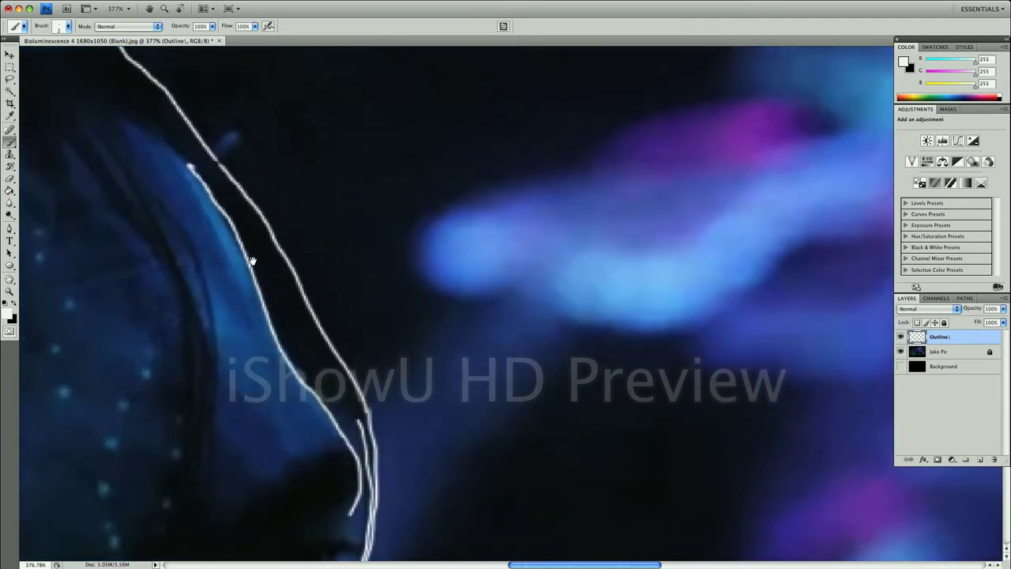
mouse_move(190, 165)
mouse_down()
mouse_move(248, 216)
mouse_move(365, 428)
mouse_up()
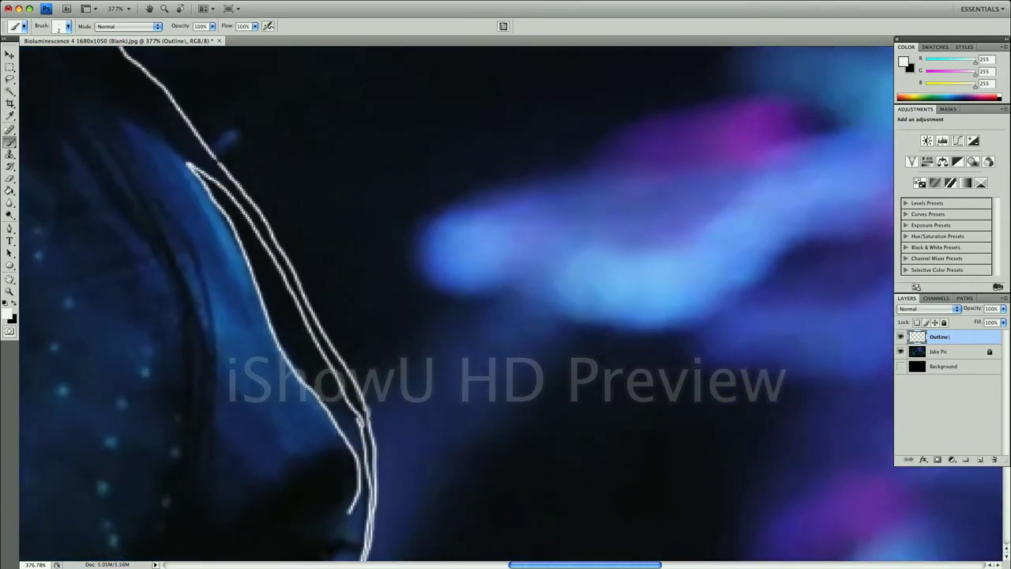
Continue the face-edge outline down past the lips
scroll(347, 316, up, 1)
scroll(332, 237, up, 3)
mouse_move(340, 177)
mouse_down()
mouse_move(280, 323)
mouse_move(293, 416)
mouse_move(317, 463)
mouse_move(204, 190)
mouse_move(322, 500)
mouse_up()
drag(335, 464, 349, 151)
drag(335, 188, 356, 402)
drag(355, 403, 501, 153)
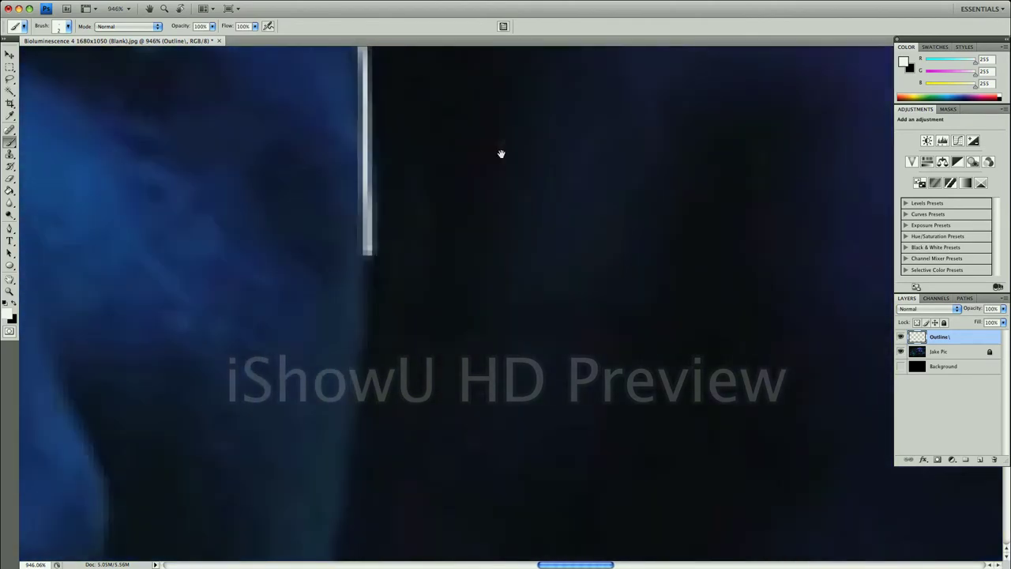
drag(500, 253, 501, 153)
drag(364, 142, 332, 426)
scroll(331, 426, down, 4)
drag(384, 128, 354, 496)
drag(393, 458, 382, 134)
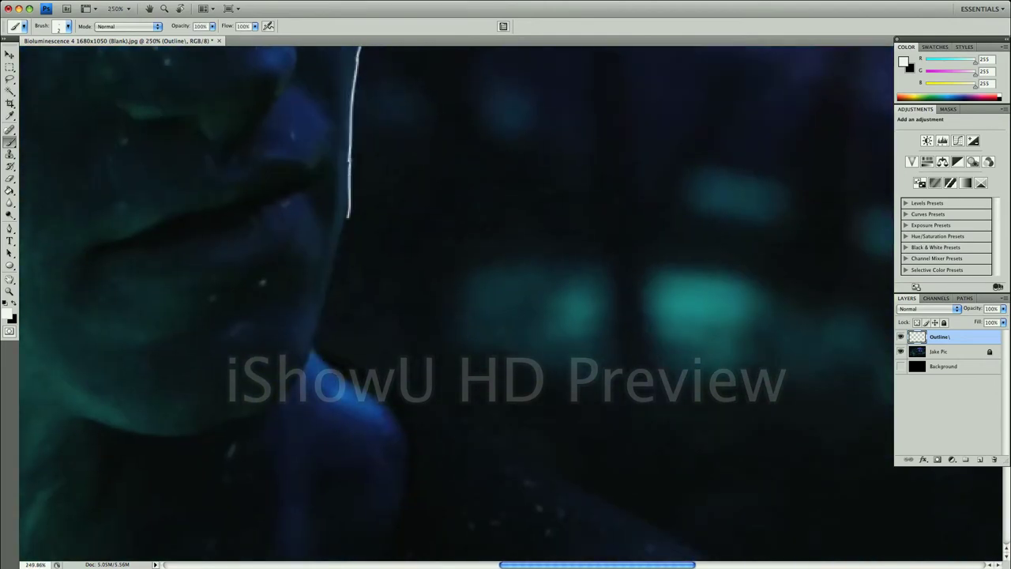
Trace the jaw edge in white toward the neck
drag(340, 253, 308, 356)
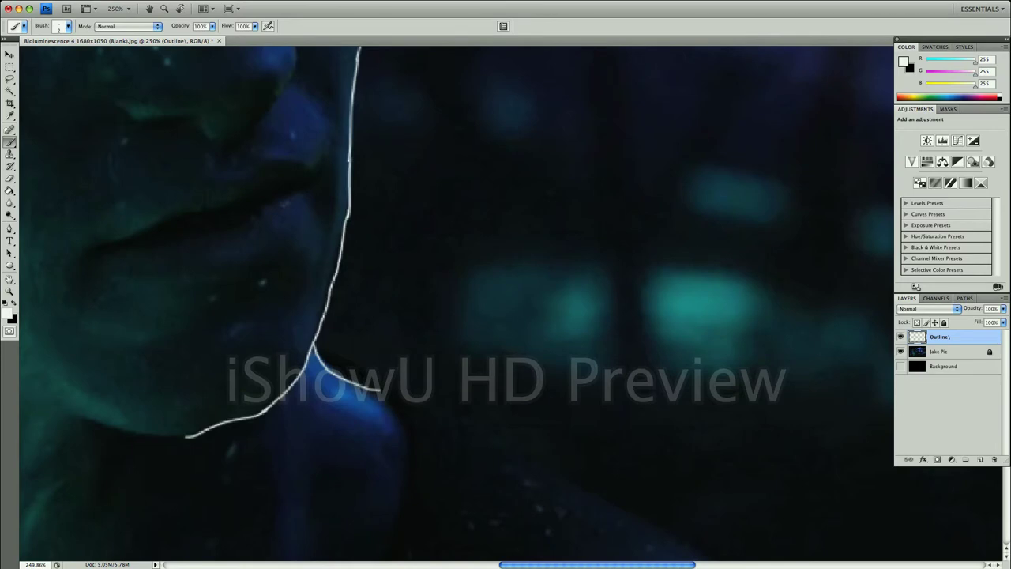
drag(387, 379, 494, 436)
drag(630, 429, 287, 178)
drag(149, 187, 505, 401)
mouse_move(271, 279)
mouse_down()
mouse_move(305, 287)
mouse_move(404, 269)
mouse_up()
key(shift+Tab)
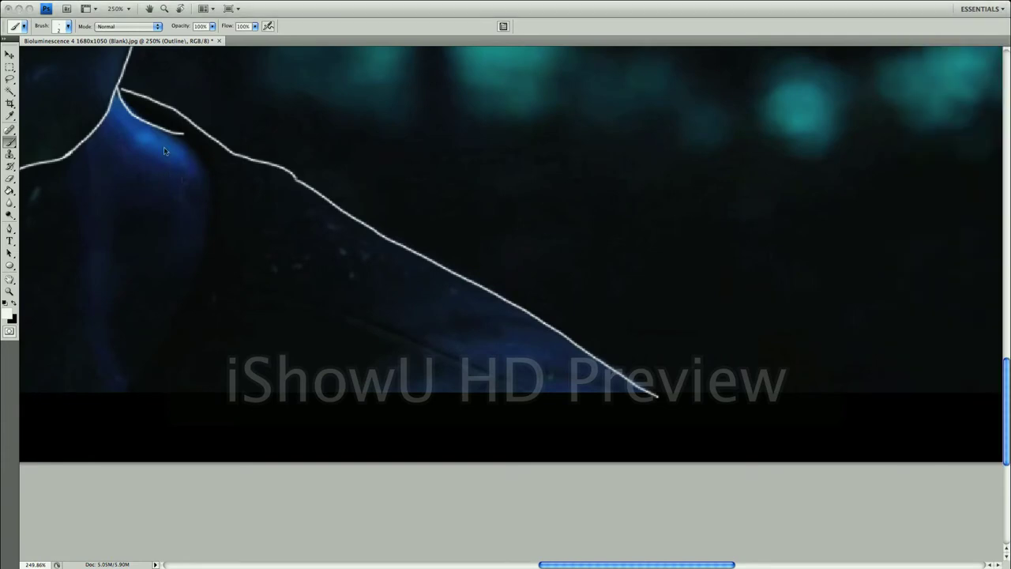
key(shift+Tab)
right_click(172, 128)
click(156, 133)
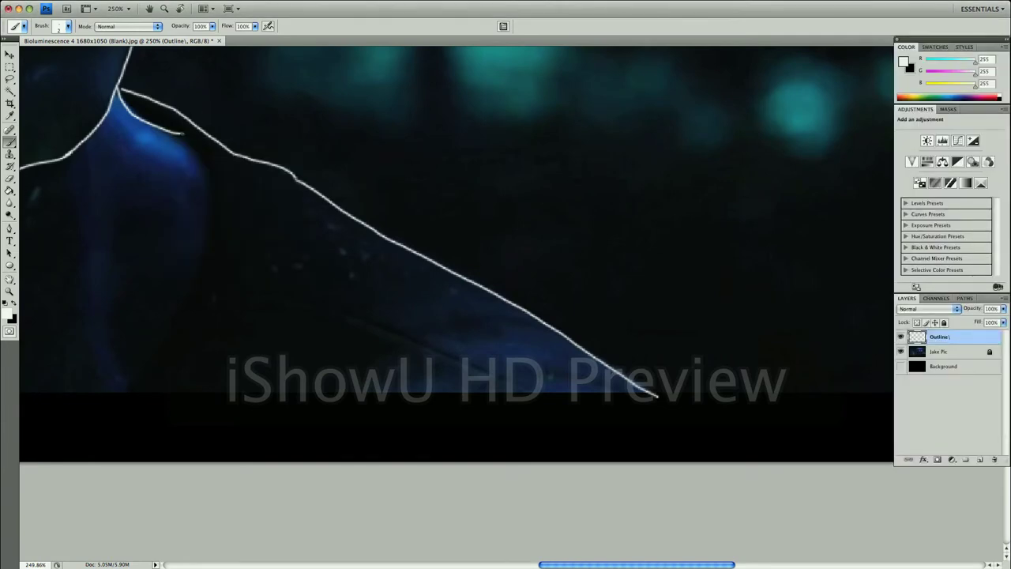
Trace the neck line and join the jaw line to the existing outline
drag(131, 69, 341, 403)
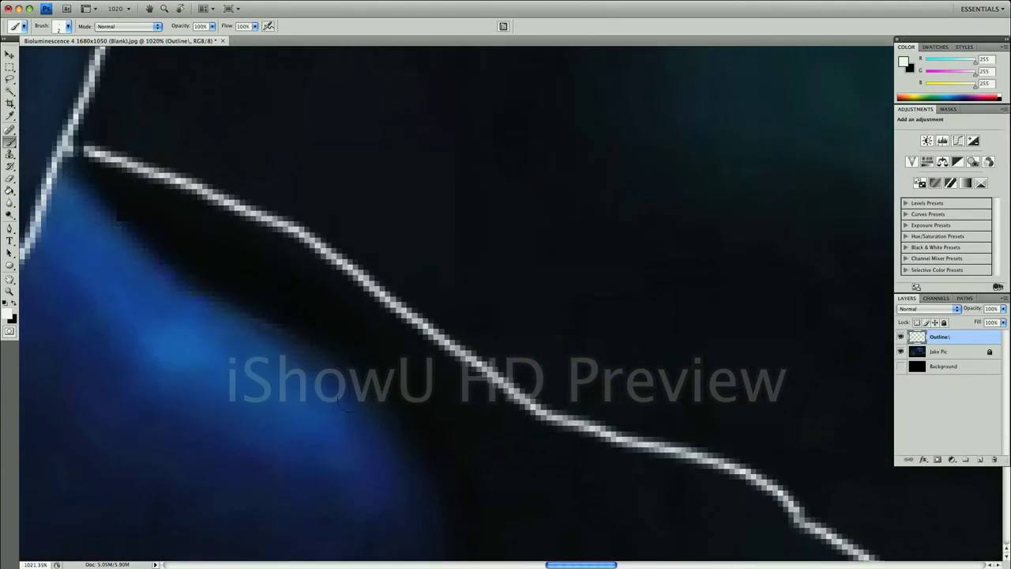
mouse_move(75, 148)
mouse_down()
mouse_move(122, 217)
mouse_move(300, 319)
mouse_move(138, 114)
mouse_move(249, 241)
mouse_move(299, 380)
mouse_move(292, 225)
mouse_up()
mouse_move(248, 68)
mouse_down()
mouse_move(135, 394)
mouse_move(300, 103)
mouse_move(90, 440)
mouse_up()
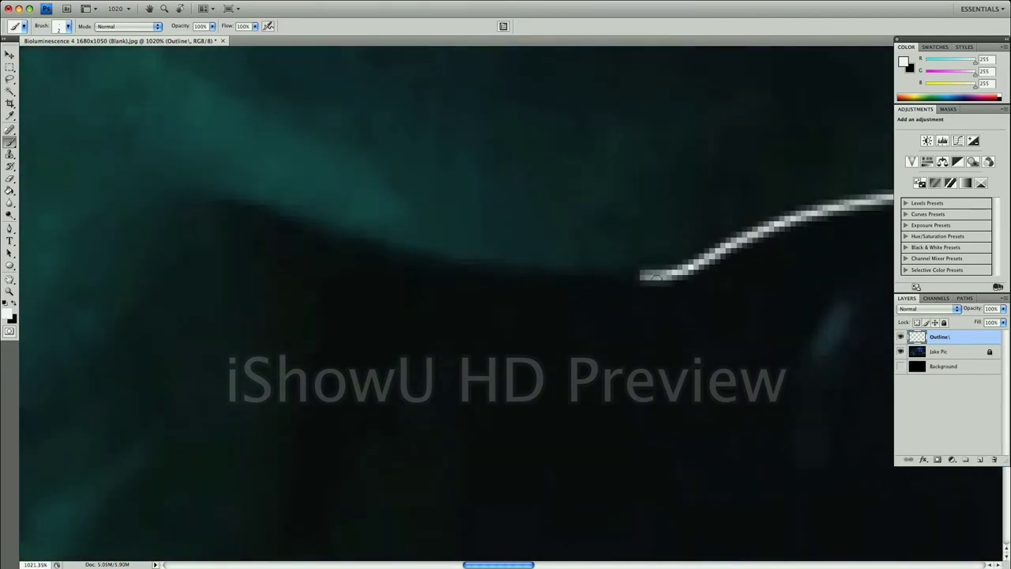
mouse_move(643, 275)
mouse_down()
mouse_move(467, 269)
mouse_move(242, 197)
mouse_move(422, 377)
mouse_up()
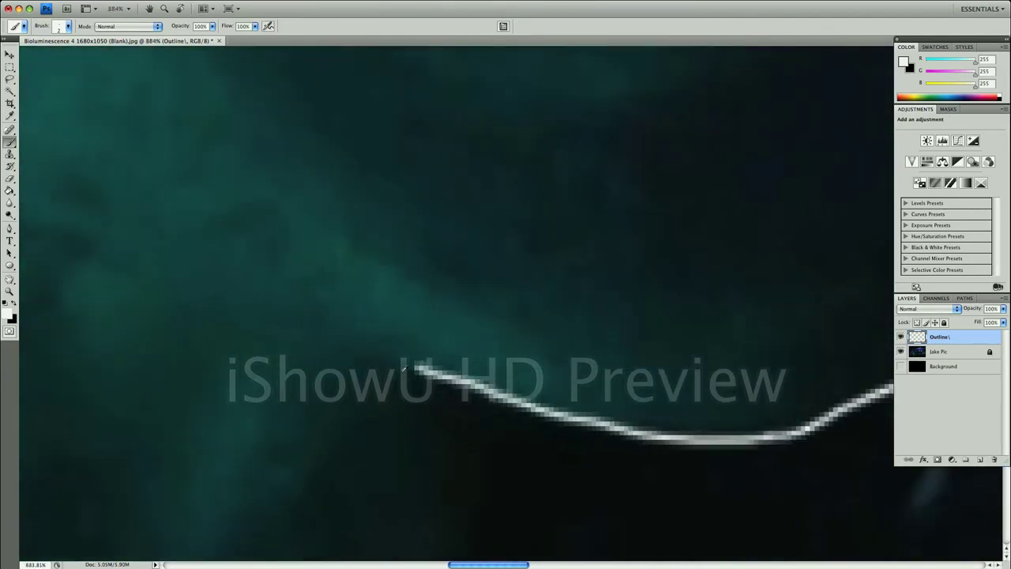
scroll(126, 140, down, 5)
scroll(127, 140, up, 3)
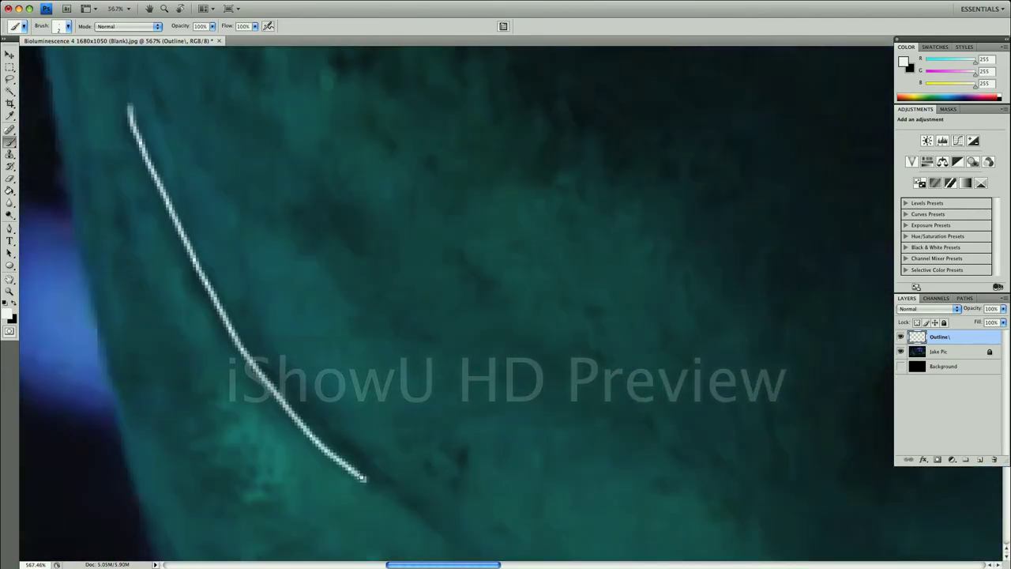
drag(129, 107, 361, 478)
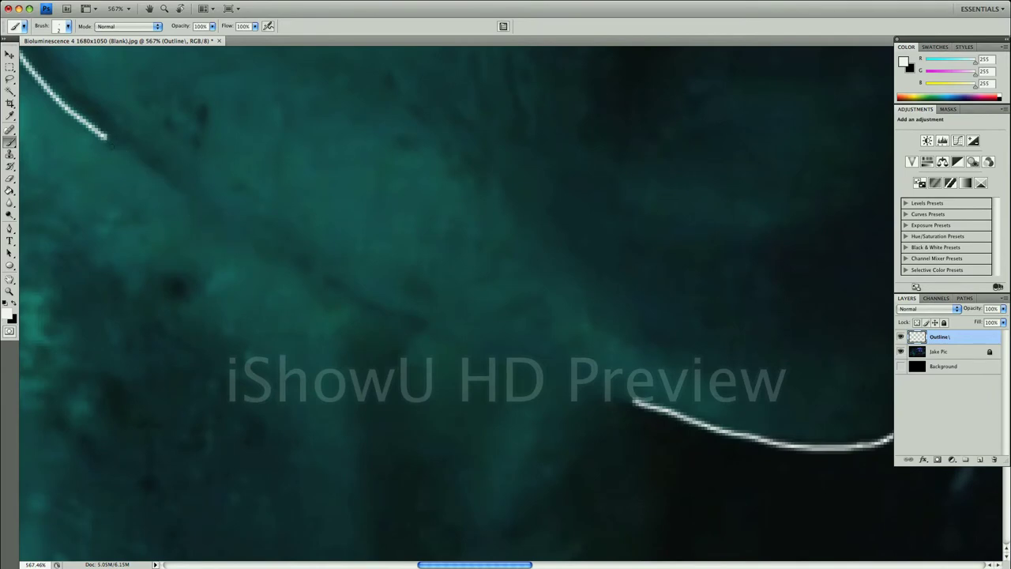
mouse_move(107, 137)
mouse_down()
mouse_move(636, 404)
mouse_move(149, 387)
mouse_move(27, 458)
mouse_up()
Trace the top edge of the upper lip to the mouth corner
drag(94, 323, 169, 300)
key(ctrl+z)
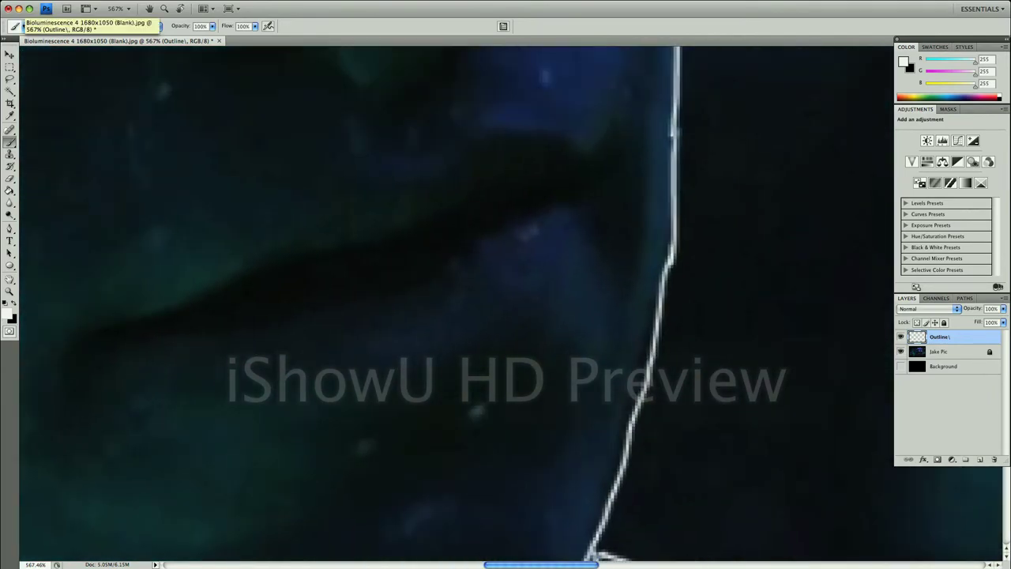
mouse_move(95, 327)
mouse_down()
mouse_move(385, 183)
mouse_move(521, 130)
mouse_up()
key(ctrl+z)
drag(460, 158, 571, 138)
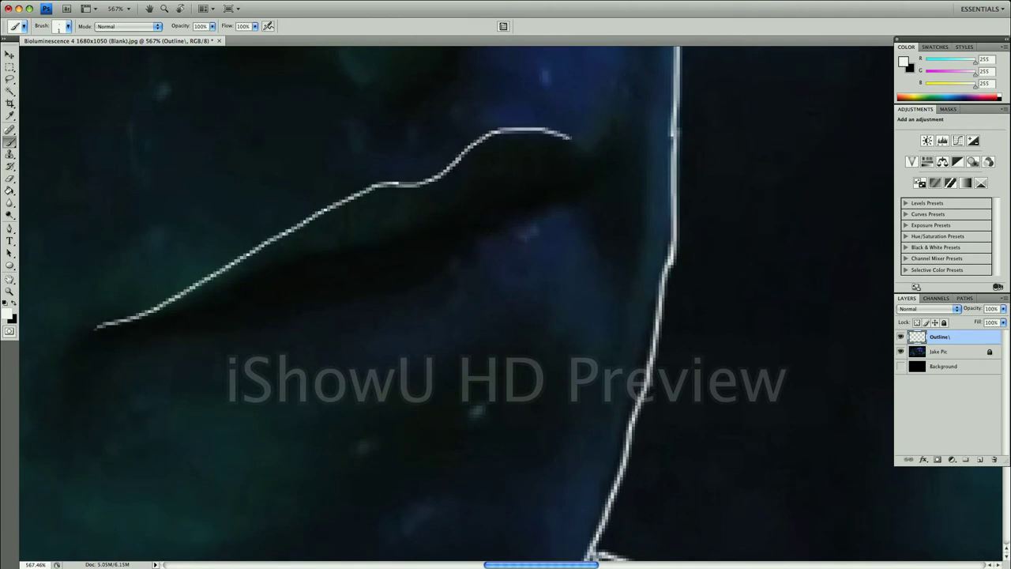
drag(96, 327, 198, 338)
key(ctrl+z)
Outline the lower lip from corner to corner, erasing and fixing uneven parts
mouse_move(394, 379)
mouse_down()
mouse_move(484, 358)
mouse_move(546, 317)
mouse_up()
drag(562, 272, 588, 194)
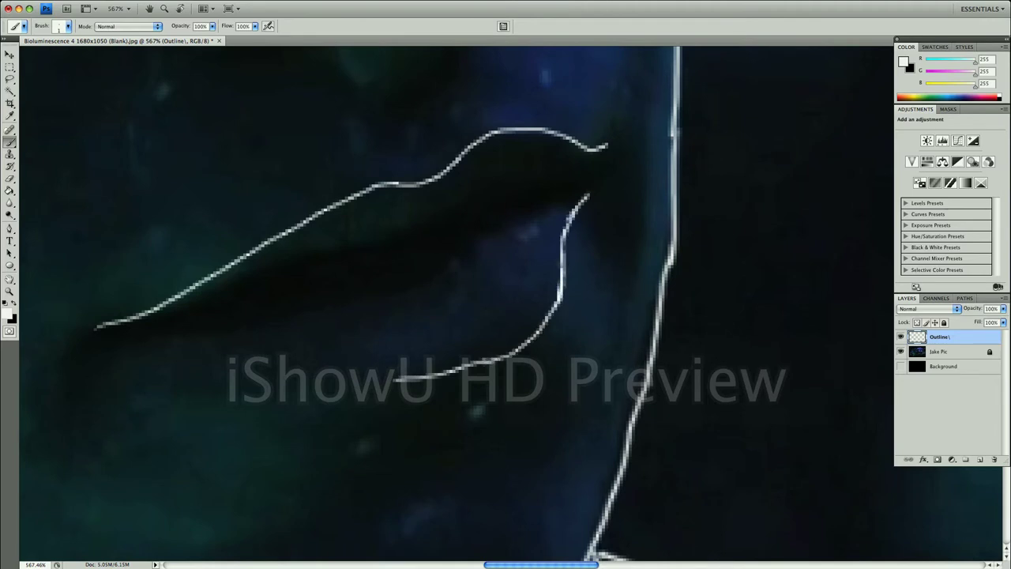
mouse_move(100, 330)
mouse_down()
mouse_move(366, 381)
mouse_move(433, 377)
mouse_up()
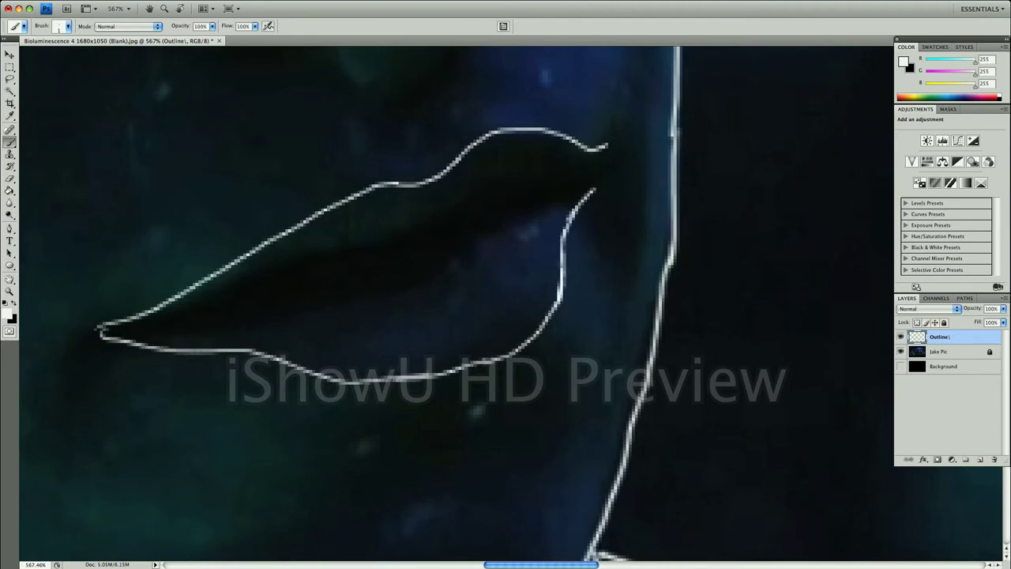
drag(180, 350, 299, 368)
drag(180, 351, 326, 380)
key(ctrl+z)
key(ctrl+z)
mouse_move(151, 318)
mouse_down()
mouse_move(435, 225)
mouse_move(530, 180)
mouse_move(602, 167)
mouse_up()
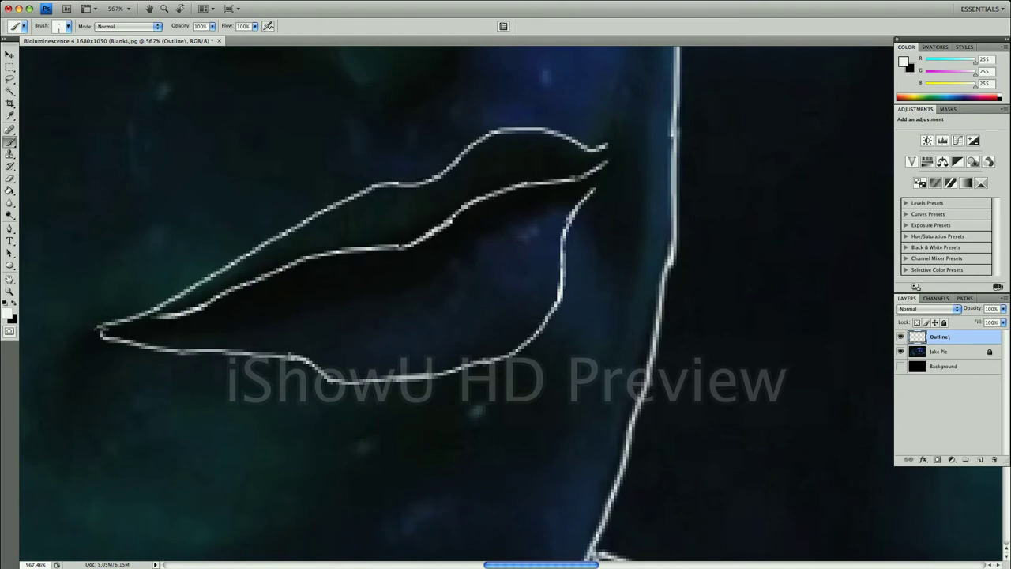
Redraw the inner lip line and add a third lip line to the corner
mouse_move(459, 208)
mouse_down()
mouse_move(404, 247)
mouse_move(390, 242)
mouse_move(471, 204)
mouse_up()
drag(248, 283, 339, 248)
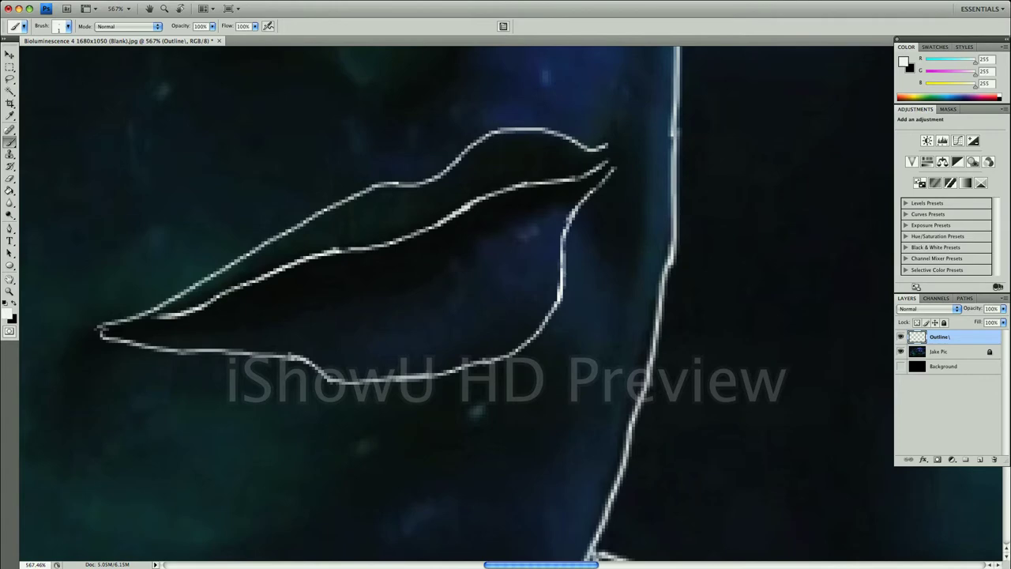
mouse_move(184, 320)
mouse_down()
mouse_move(433, 273)
mouse_move(610, 169)
mouse_up()
drag(474, 242, 371, 287)
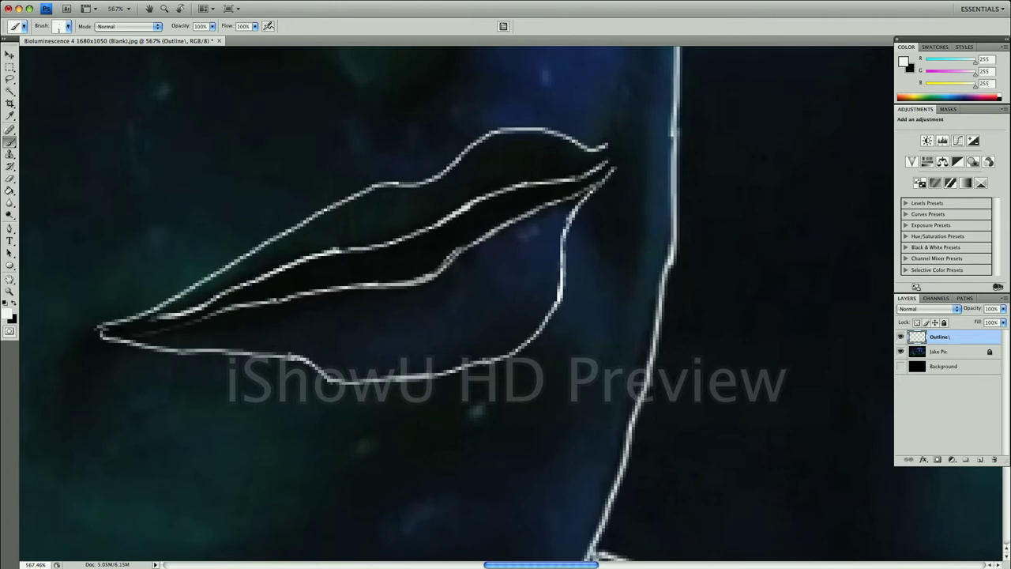
Outline the nostril curve and the nose edge and underside
scroll(454, 303, up, 5)
mouse_move(190, 327)
mouse_down()
mouse_move(283, 308)
mouse_move(344, 371)
mouse_up()
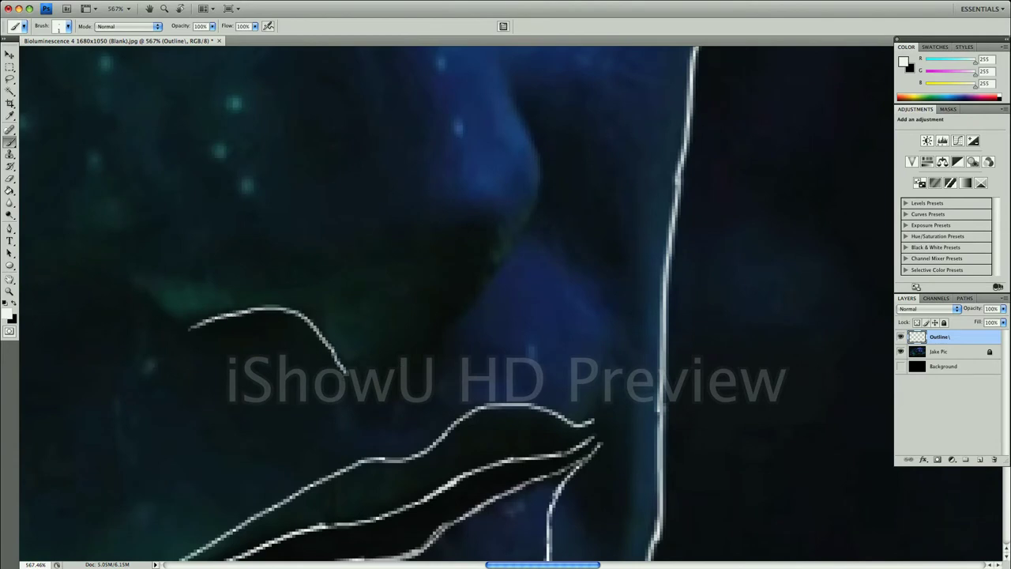
mouse_move(520, 111)
mouse_down()
mouse_move(541, 197)
mouse_move(481, 300)
mouse_move(431, 370)
mouse_move(345, 371)
mouse_up()
mouse_move(144, 271)
mouse_down()
mouse_move(302, 281)
mouse_move(539, 193)
mouse_up()
drag(186, 330, 129, 277)
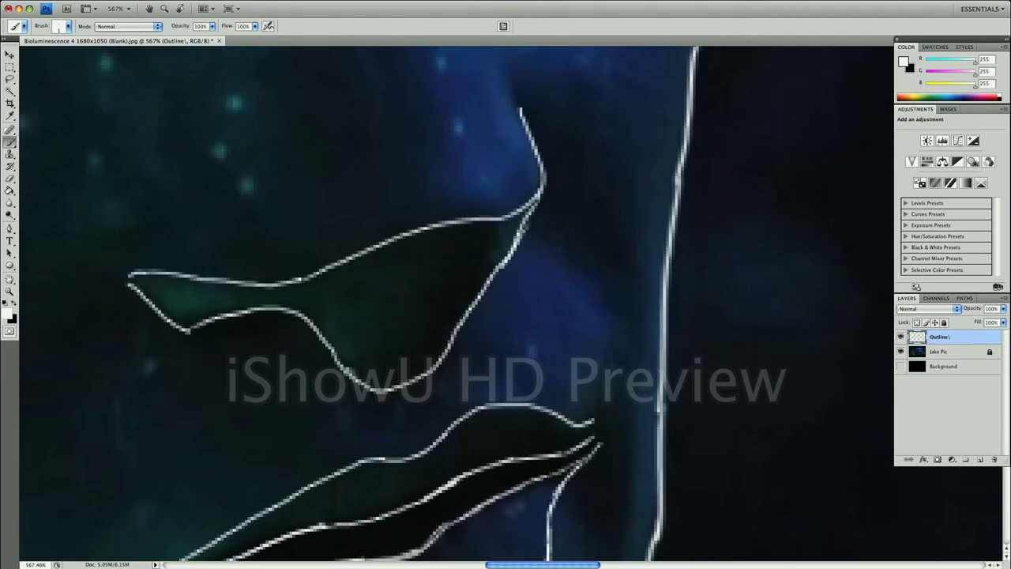
scroll(176, 232, down, 3)
scroll(354, 127, up, 5)
Trace the nose edges beside and left of the nostril, undoing a misplaced stroke
mouse_move(324, 79)
mouse_down()
mouse_move(300, 209)
mouse_move(316, 136)
mouse_move(315, 178)
mouse_up()
key(ctrl+z)
key(ctrl+z)
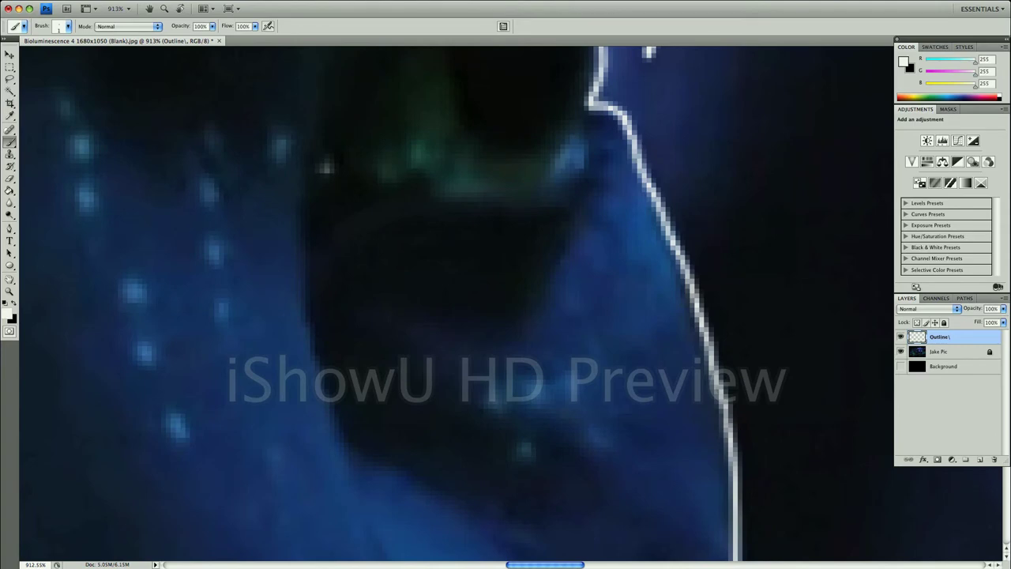
drag(319, 82, 300, 311)
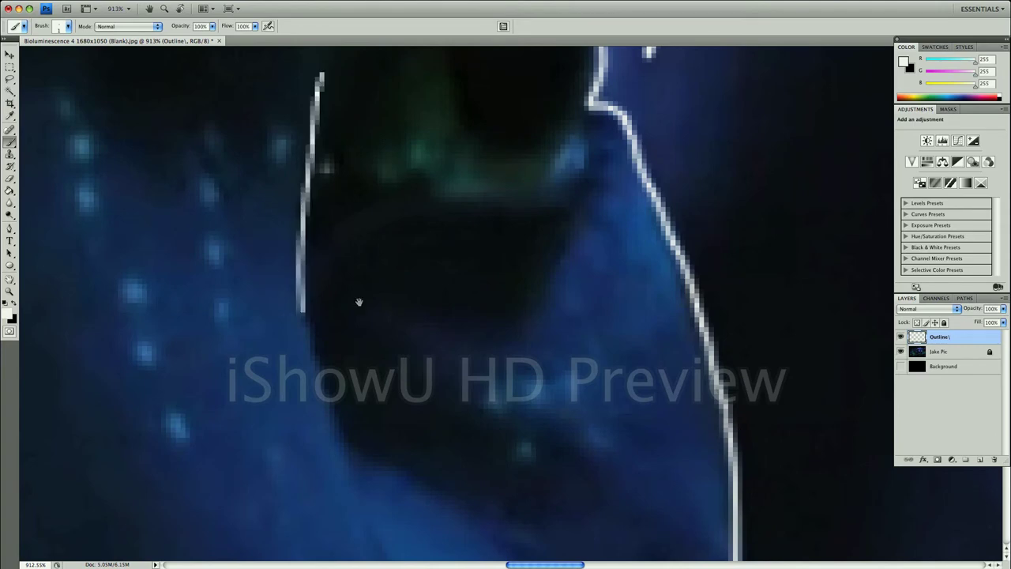
scroll(359, 300, down, 5)
scroll(359, 300, right, 3)
mouse_move(168, 115)
mouse_down()
mouse_move(209, 221)
mouse_move(248, 102)
mouse_up()
mouse_move(158, 63)
mouse_down()
mouse_move(219, 265)
mouse_move(260, 306)
mouse_up()
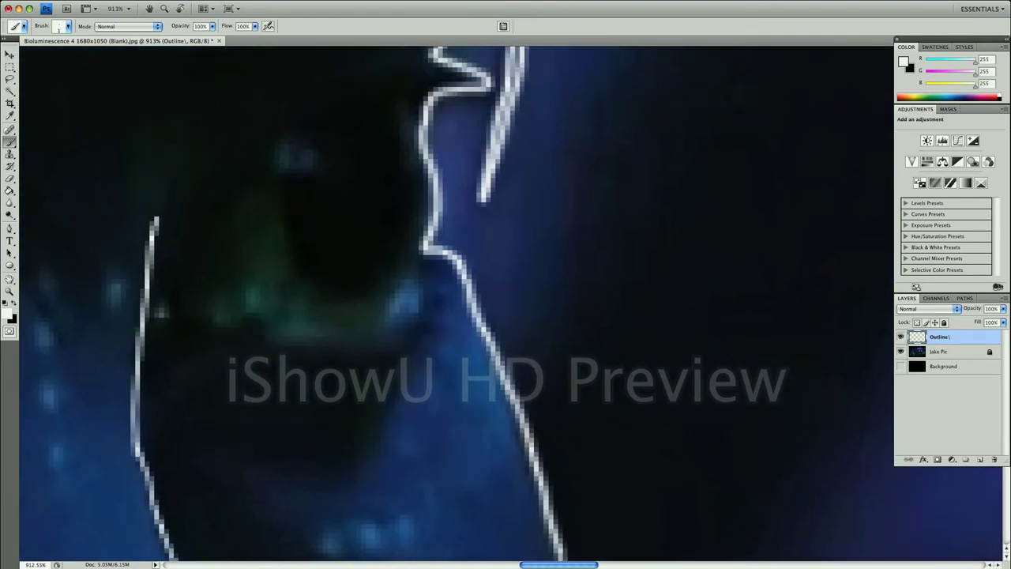
drag(214, 344, 180, 294)
Remove a stray short stroke and close the nostril into a loop with curved lines
scroll(432, 248, down, 4)
scroll(432, 248, down, 1)
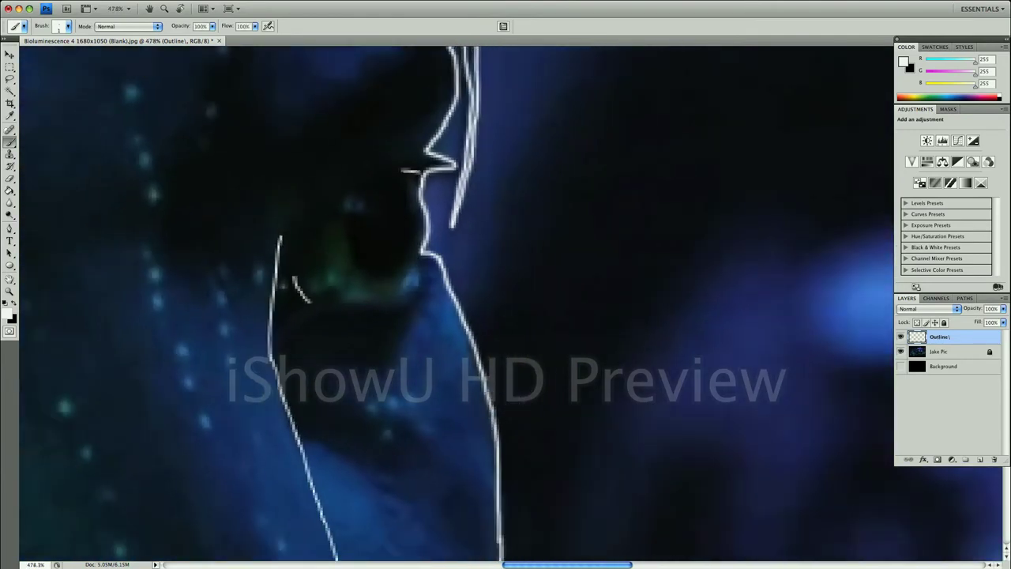
key(ctrl+z)
mouse_move(293, 278)
mouse_down()
mouse_move(350, 181)
mouse_move(431, 163)
mouse_move(331, 185)
mouse_move(410, 201)
mouse_up()
scroll(447, 157, up, 6)
scroll(411, 202, down, 5)
scroll(411, 201, left, 3)
mouse_move(204, 112)
mouse_down()
mouse_move(183, 217)
mouse_move(266, 417)
mouse_up()
mouse_move(371, 77)
mouse_down()
mouse_move(398, 134)
mouse_move(379, 356)
mouse_move(268, 419)
mouse_up()
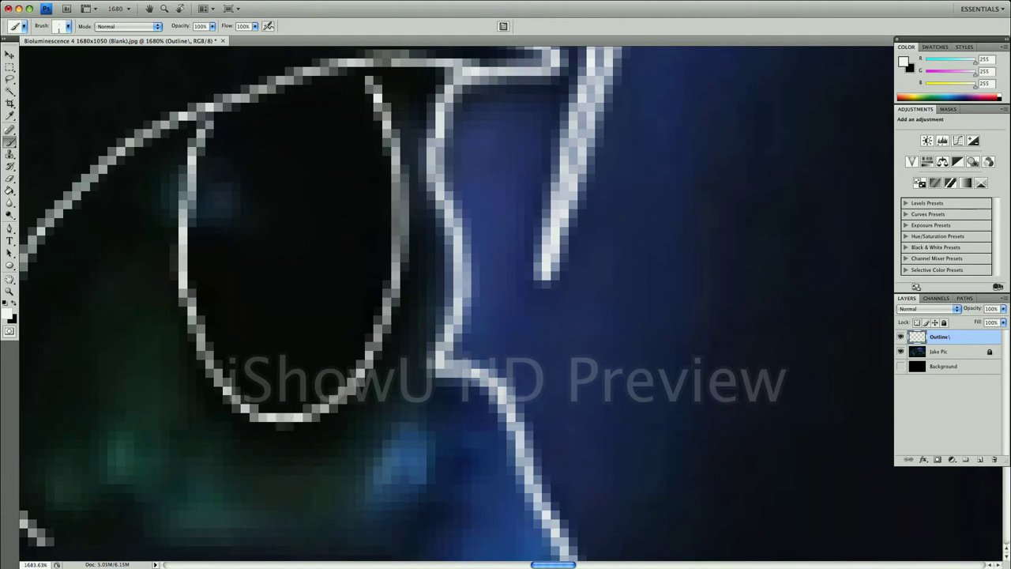
Draw the base line under the nostril and a diagonal joining it to the junction
scroll(268, 418, down, 5)
scroll(268, 418, left, 2)
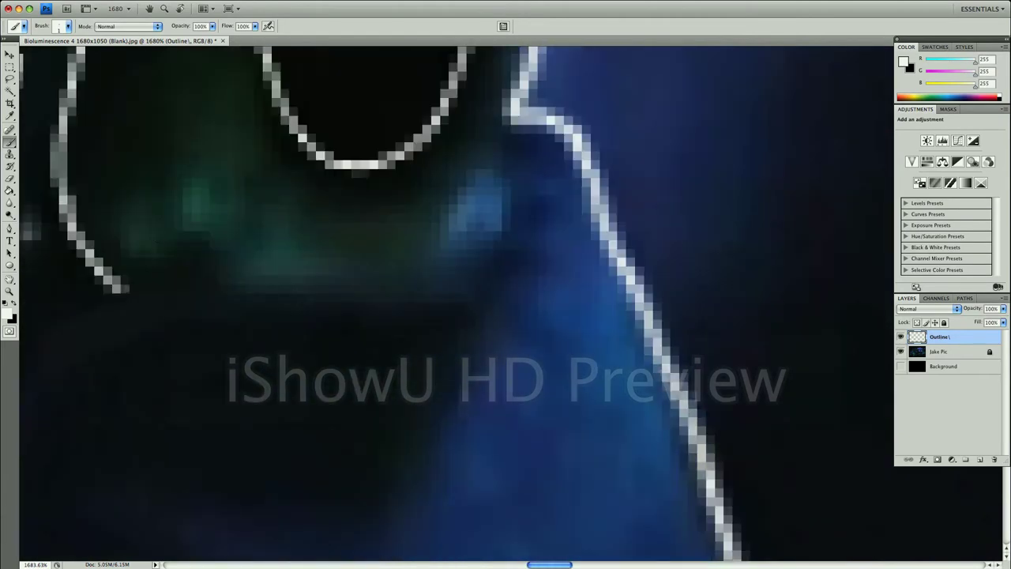
drag(130, 291, 289, 290)
mouse_move(515, 119)
mouse_down()
mouse_move(442, 246)
mouse_move(265, 291)
mouse_up()
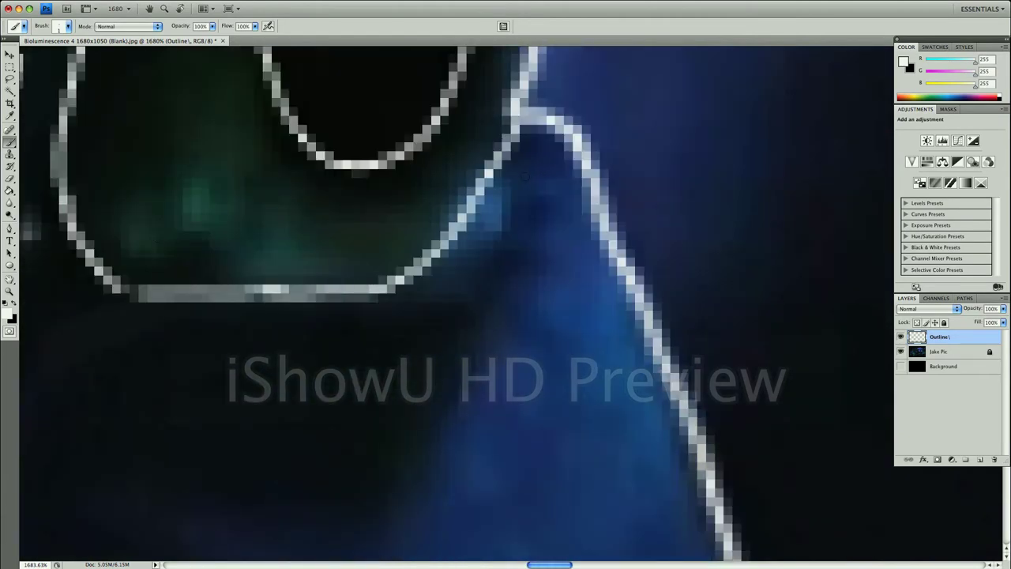
Brush the cheek contour line from beside the eye down to the lower outline
scroll(297, 143, down, 5)
scroll(297, 142, up, 5)
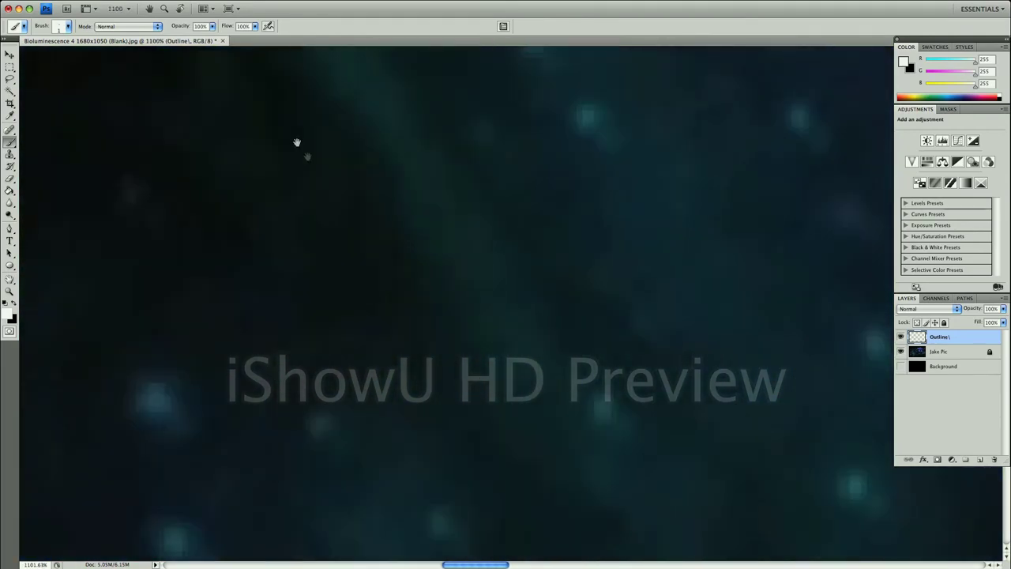
scroll(297, 142, down, 5)
mouse_move(268, 148)
mouse_down()
mouse_move(347, 267)
mouse_move(430, 490)
mouse_up()
Trim the overshooting cheek line end and reconnect it to the lower outline
scroll(431, 544, down, 1)
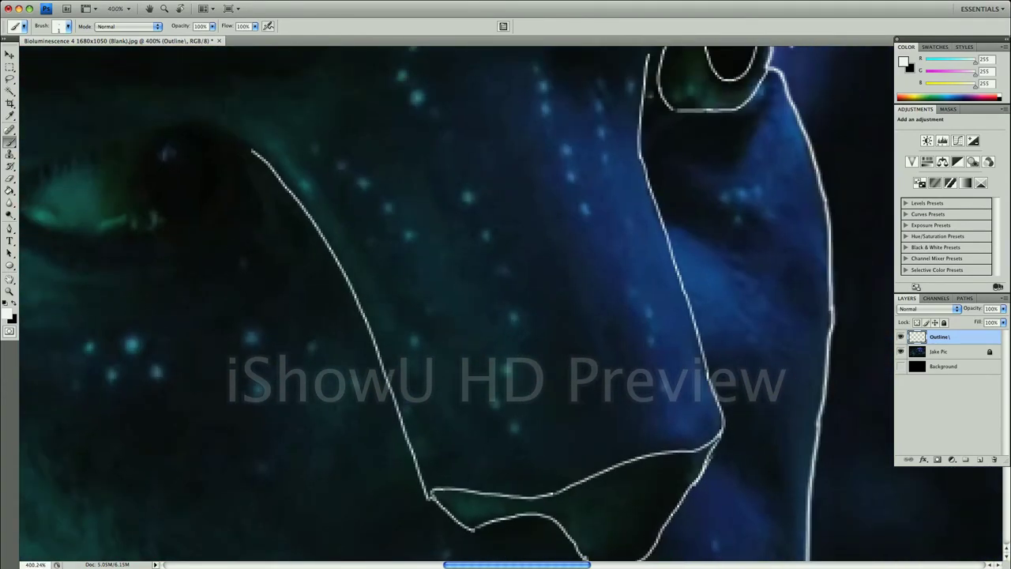
key(ctrl+alt+z)
key(ctrl+alt+z)
drag(393, 390, 432, 490)
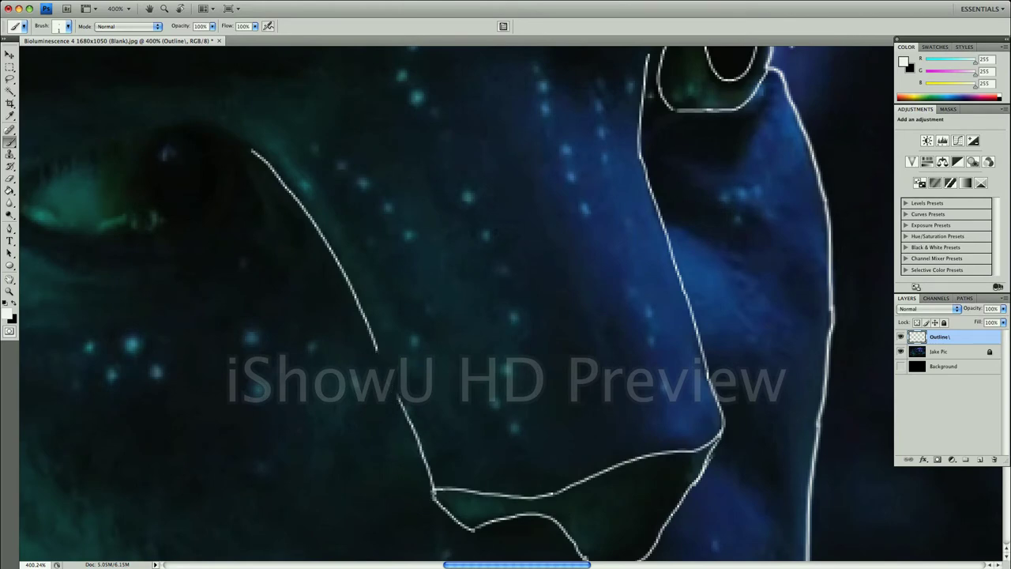
drag(372, 330, 399, 397)
Outline the left eyebrow and the J-shaped line at the eye corner
drag(309, 243, 460, 448)
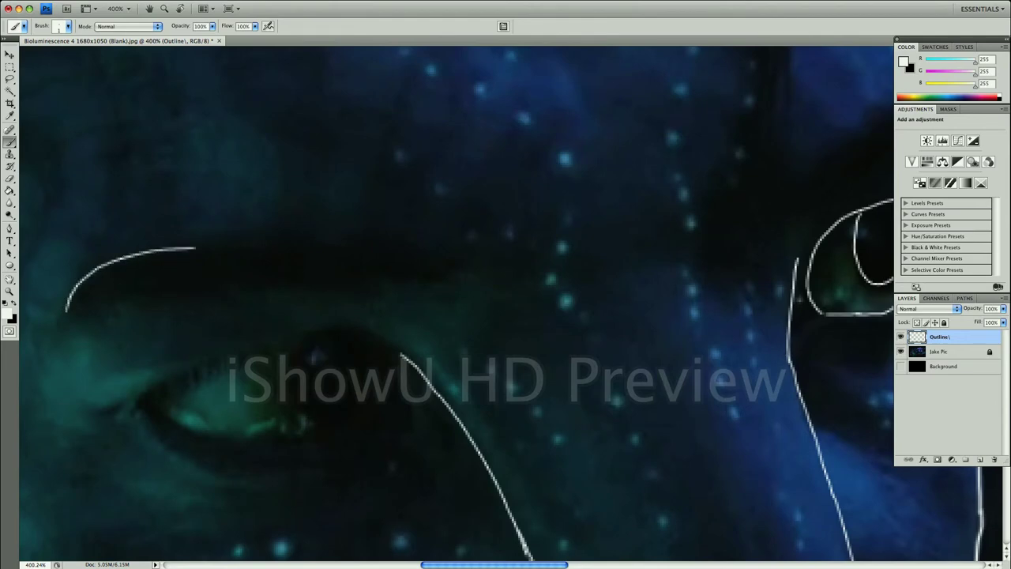
mouse_move(68, 309)
mouse_down()
mouse_move(439, 256)
mouse_move(430, 276)
mouse_up()
scroll(345, 425, up, 3)
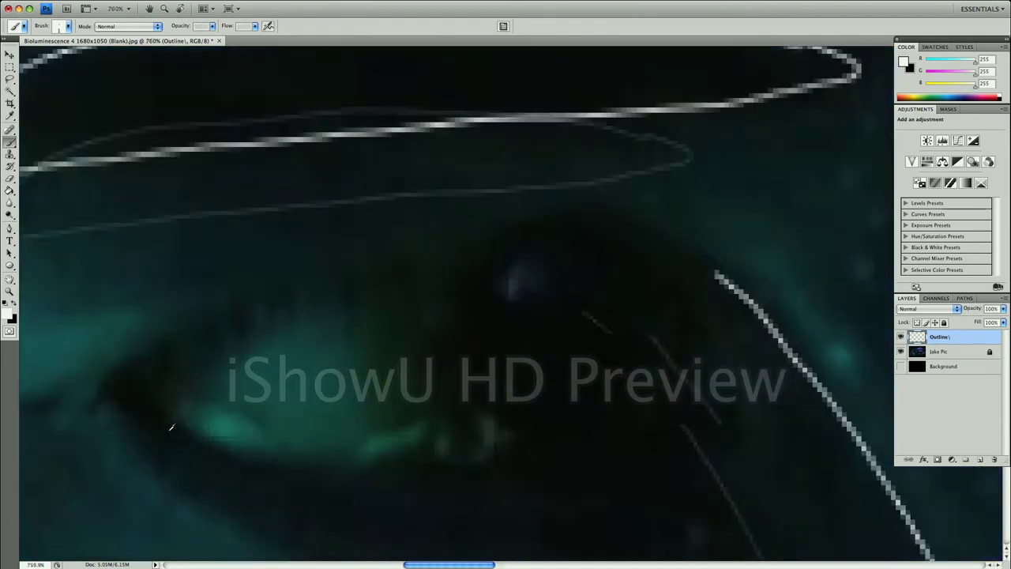
scroll(345, 425, up, 2)
scroll(344, 425, up, 1)
drag(489, 243, 455, 433)
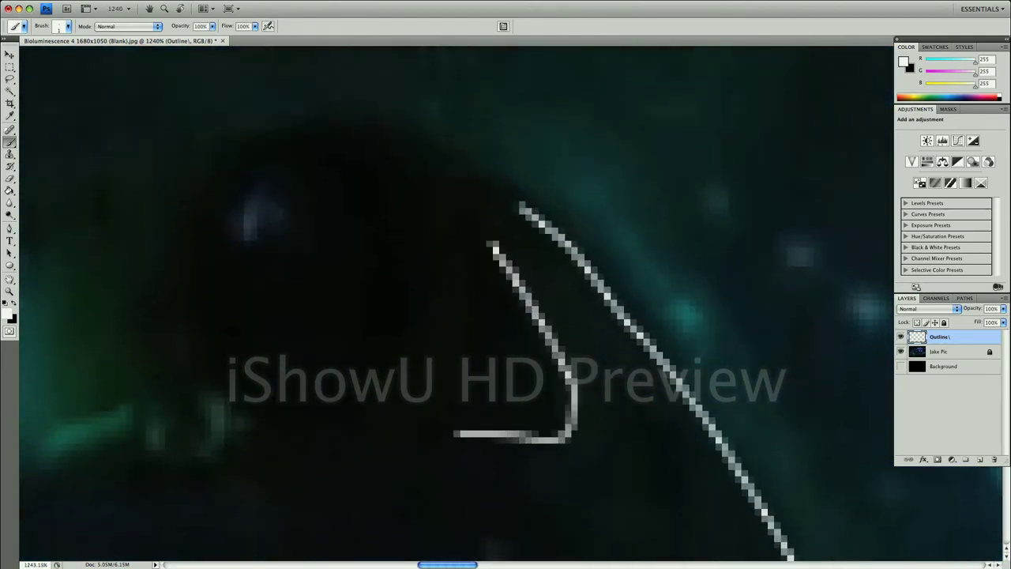
Draw the round iris and outline the eye's sides, upper lid and lower lid
drag(235, 156, 272, 362)
drag(383, 137, 276, 365)
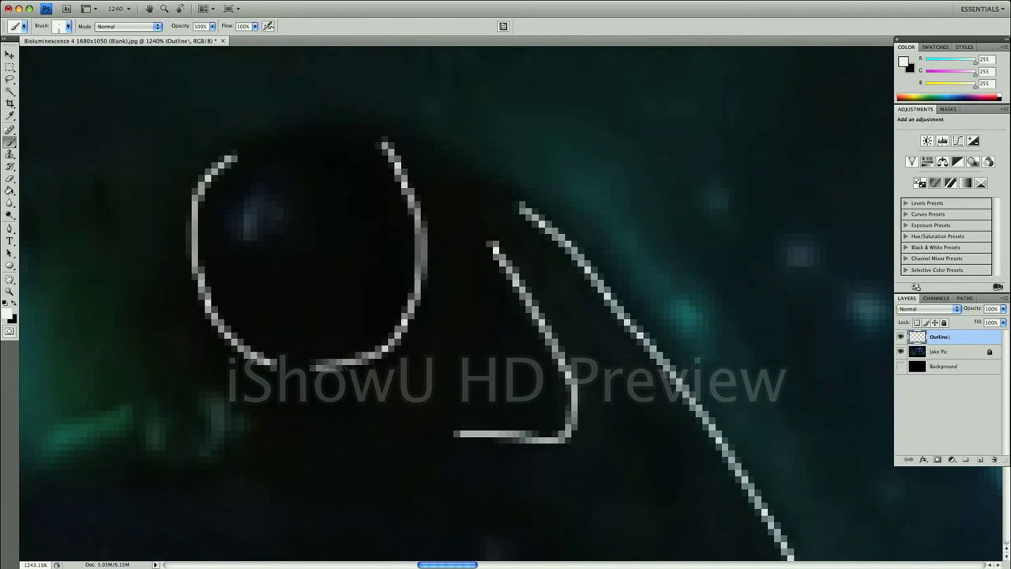
drag(235, 156, 382, 125)
drag(262, 312, 454, 286)
drag(246, 183, 316, 424)
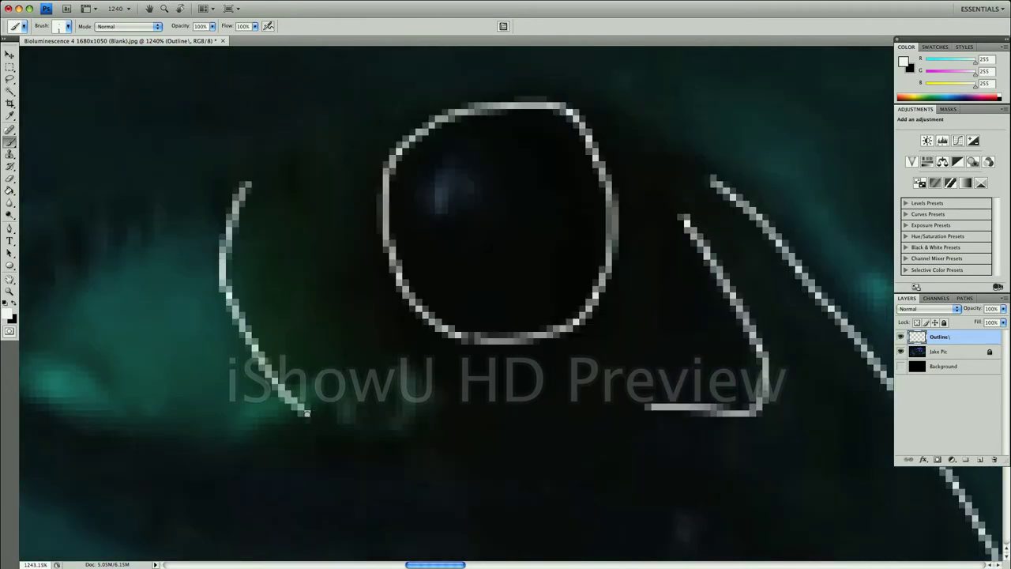
drag(667, 158, 612, 418)
mouse_move(314, 423)
mouse_down()
mouse_move(341, 438)
mouse_move(611, 421)
mouse_up()
mouse_move(246, 185)
mouse_down()
mouse_move(254, 164)
mouse_move(440, 90)
mouse_move(632, 129)
mouse_move(671, 161)
mouse_move(686, 215)
mouse_up()
drag(314, 308, 586, 244)
mouse_move(190, 275)
mouse_down()
mouse_move(525, 104)
mouse_move(284, 335)
mouse_move(565, 392)
mouse_up()
Undo the rough eye strokes and redraw the outer corner and lower eyelid line
scroll(538, 377, down, 2)
scroll(537, 376, down, 4)
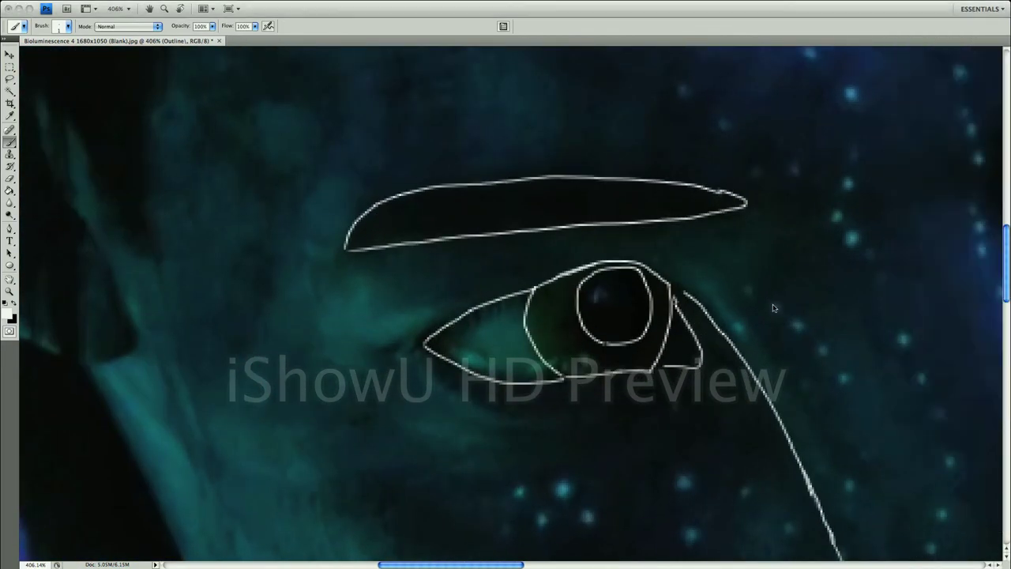
key(ctrl+alt+z)
key(ctrl+alt+z)
key(ctrl+alt+z)
key(ctrl+alt+z)
key(ctrl+alt+z)
key(ctrl+alt+z)
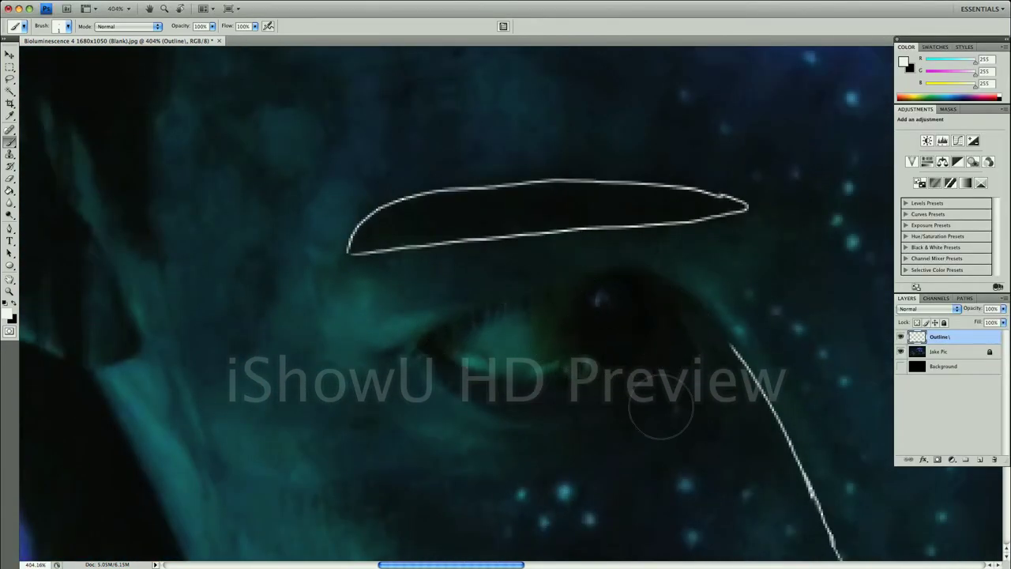
scroll(740, 283, up, 4)
drag(57, 427, 139, 344)
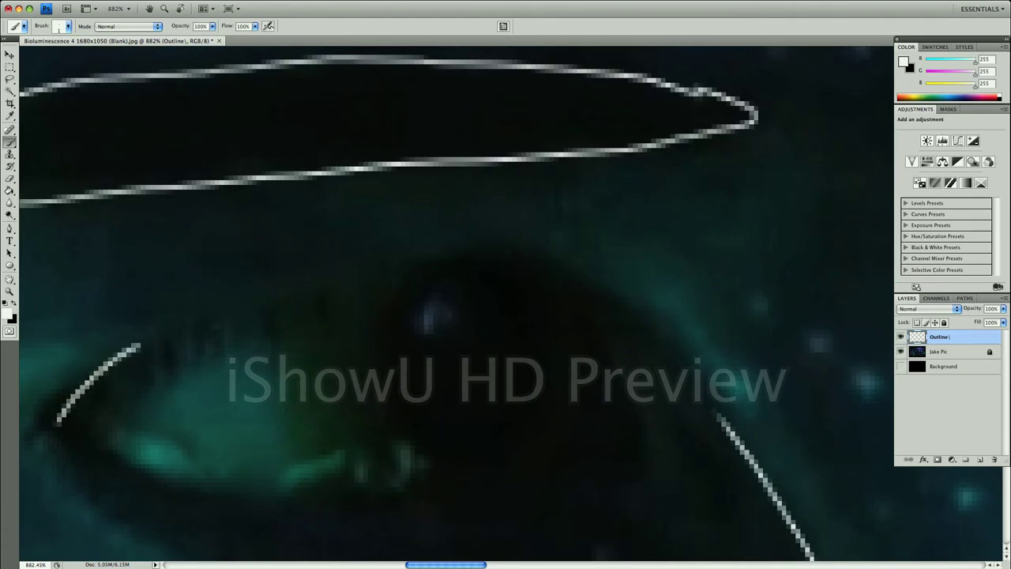
key(ctrl+alt+z)
mouse_move(62, 409)
mouse_down()
mouse_move(176, 341)
mouse_move(327, 285)
mouse_move(481, 256)
mouse_move(546, 277)
mouse_move(606, 335)
mouse_move(652, 462)
mouse_move(636, 477)
mouse_up()
mouse_move(61, 410)
mouse_down()
mouse_move(83, 435)
mouse_move(197, 494)
mouse_move(392, 500)
mouse_move(641, 478)
mouse_up()
mouse_move(503, 278)
mouse_down()
mouse_move(535, 334)
mouse_move(544, 383)
mouse_up()
With a smaller brush, trace the iris, the eye's inner curves and its top line
mouse_move(433, 268)
mouse_down()
mouse_move(391, 308)
mouse_move(423, 415)
mouse_move(545, 371)
mouse_up()
drag(517, 277, 537, 331)
scroll(472, 316, up, 1)
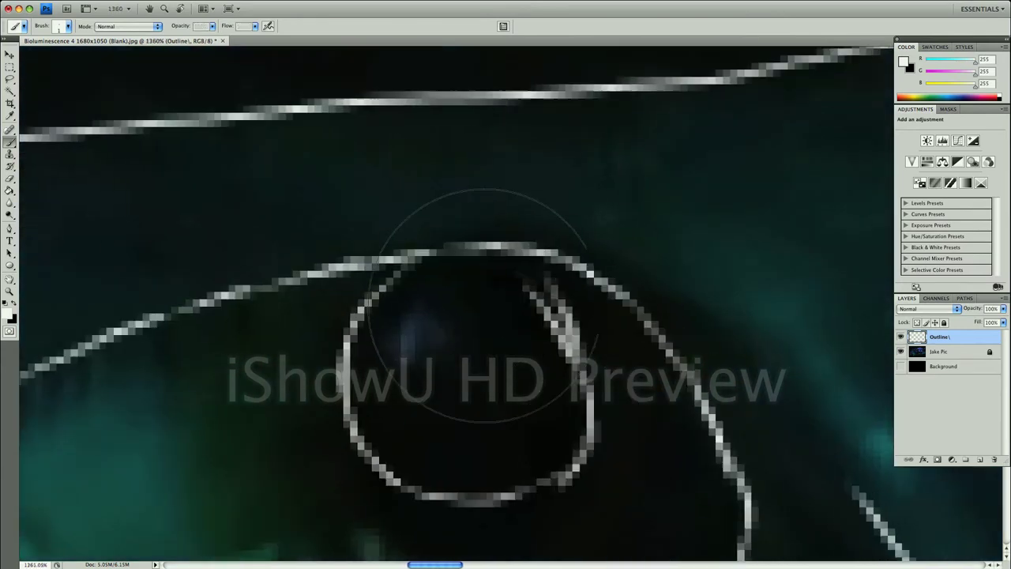
key(bracketleft)
key(bracketleft)
key(bracketleft)
key(ctrl+z)
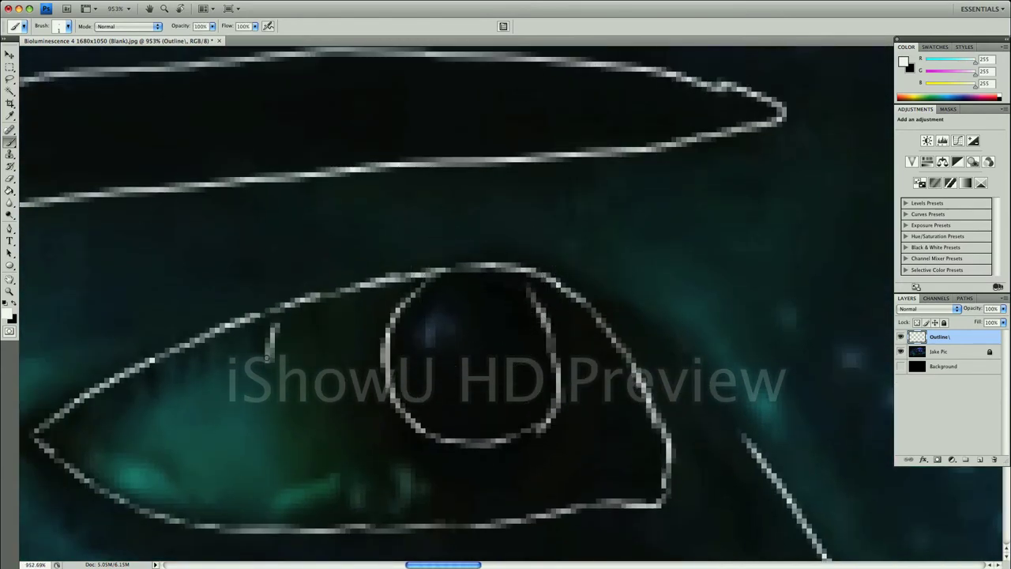
drag(267, 355, 402, 523)
drag(607, 332, 562, 502)
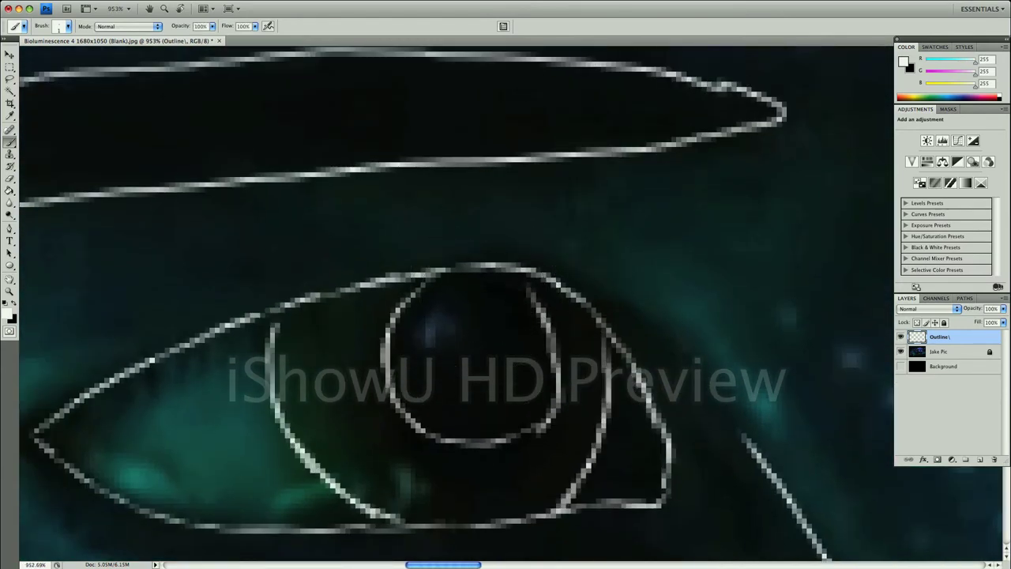
mouse_move(570, 273)
mouse_down()
mouse_move(703, 383)
mouse_move(746, 438)
mouse_up()
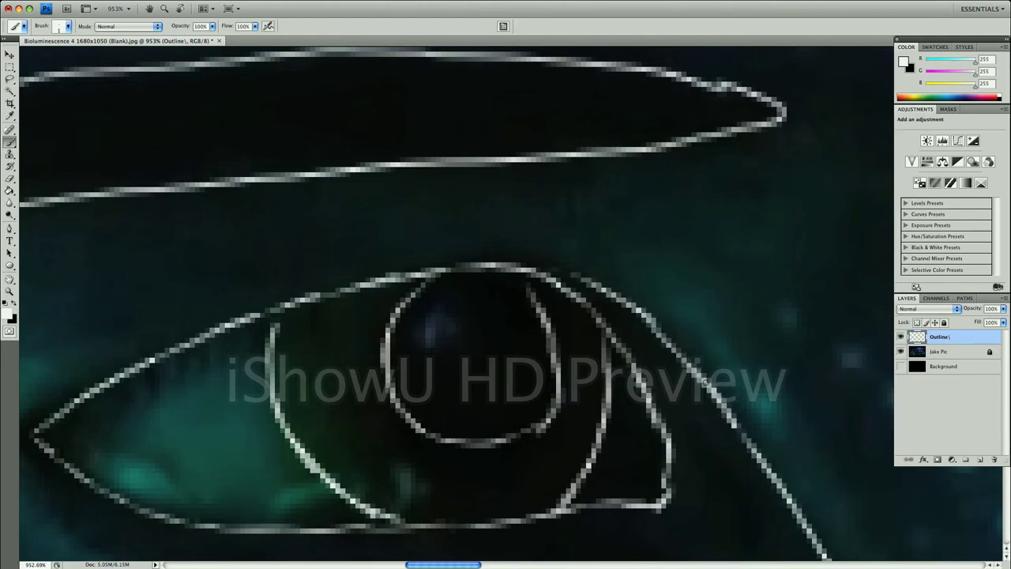
drag(542, 269, 608, 289)
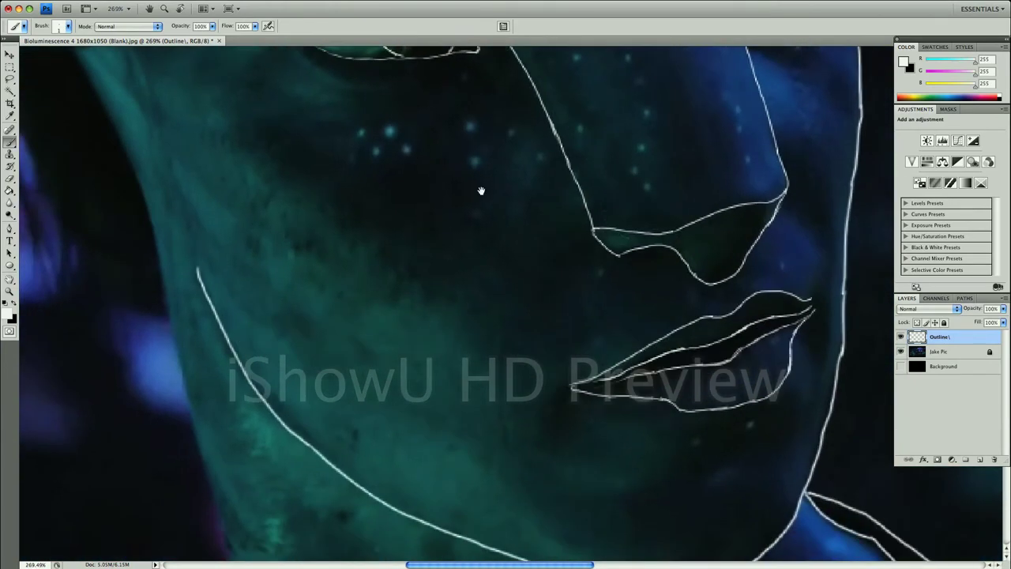
Extend the white outline down along the ear's edge
drag(480, 189, 514, 289)
drag(308, 269, 349, 382)
mouse_move(349, 382)
mouse_down()
mouse_move(183, 177)
mouse_move(316, 375)
mouse_move(214, 226)
mouse_move(296, 312)
mouse_up()
mouse_move(407, 368)
mouse_down()
mouse_move(281, 144)
mouse_move(442, 324)
mouse_up()
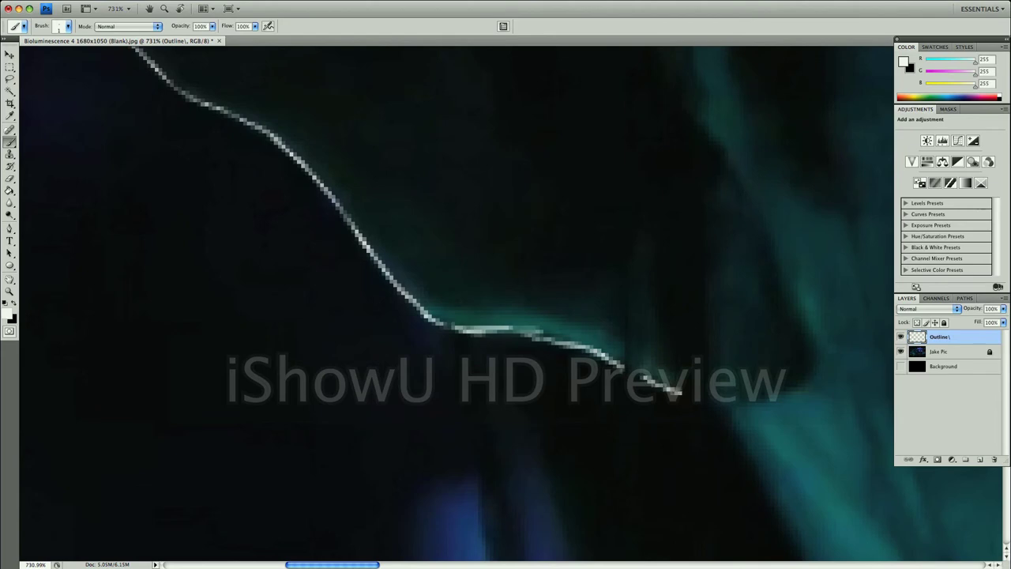
mouse_move(679, 392)
mouse_down()
mouse_move(406, 198)
mouse_move(500, 339)
mouse_move(368, 102)
mouse_move(458, 298)
mouse_move(411, 83)
mouse_move(440, 203)
mouse_move(424, 110)
mouse_move(509, 472)
mouse_up()
mouse_move(508, 472)
mouse_down()
mouse_move(401, 135)
mouse_move(477, 378)
mouse_up()
Continue the ear outline to the image's bottom edge along its purple and teal edges
drag(532, 331, 501, 162)
drag(456, 236, 486, 355)
mouse_move(487, 355)
mouse_down()
mouse_move(467, 339)
mouse_move(429, 260)
mouse_move(442, 436)
mouse_up()
drag(442, 436, 578, 177)
mouse_move(367, 385)
mouse_down()
mouse_move(532, 199)
mouse_move(581, 177)
mouse_move(634, 330)
mouse_up()
drag(634, 330, 560, 330)
Connect the lower lip line to the right line
mouse_move(710, 237)
mouse_down()
mouse_move(417, 421)
mouse_move(413, 263)
mouse_move(508, 329)
mouse_move(545, 385)
mouse_up()
scroll(513, 311, down, 5)
scroll(474, 237, up, 5)
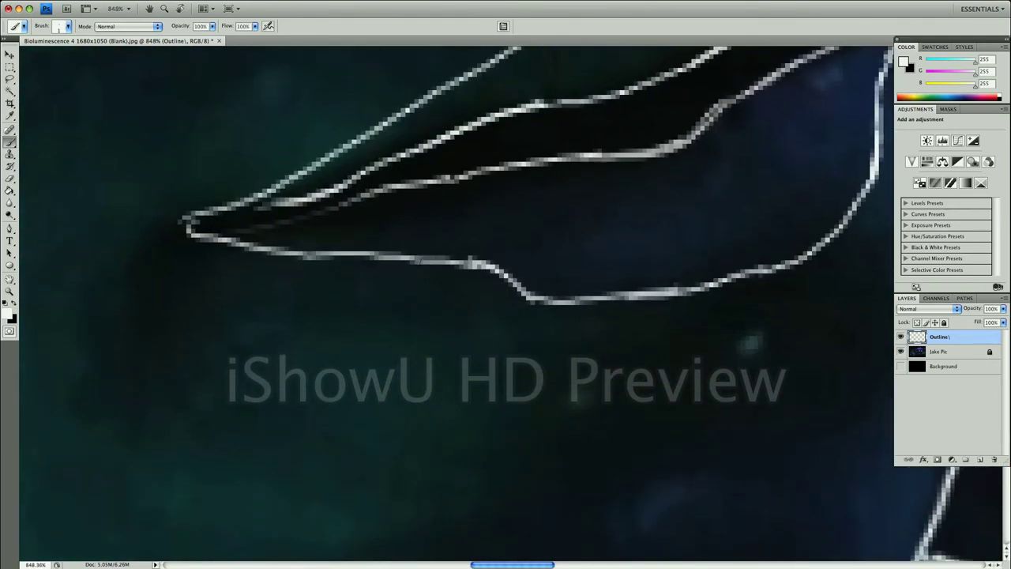
mouse_move(371, 254)
mouse_down()
mouse_move(544, 298)
mouse_move(428, 289)
mouse_move(474, 261)
mouse_move(510, 263)
mouse_up()
Extend the ear-edge stroke and draw a new line up along the first ear fold
scroll(511, 263, down, 3)
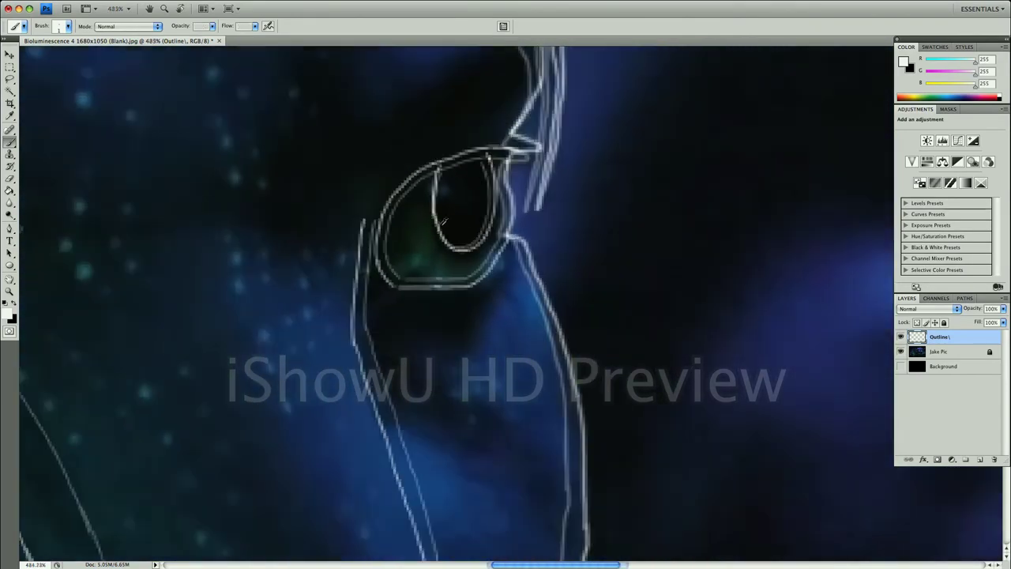
scroll(511, 263, down, 3)
scroll(253, 139, up, 2)
scroll(253, 139, up, 3)
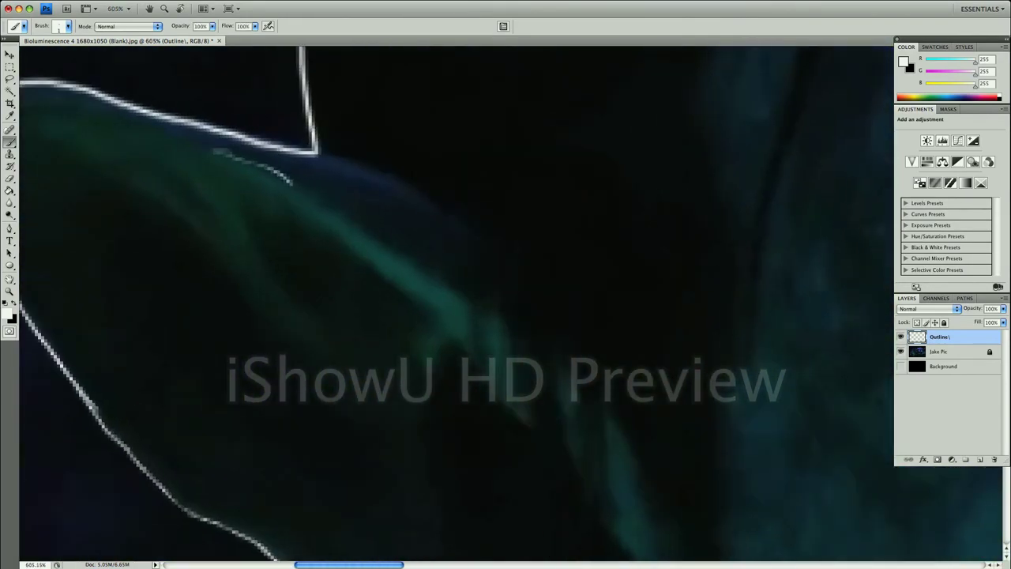
drag(318, 204, 447, 288)
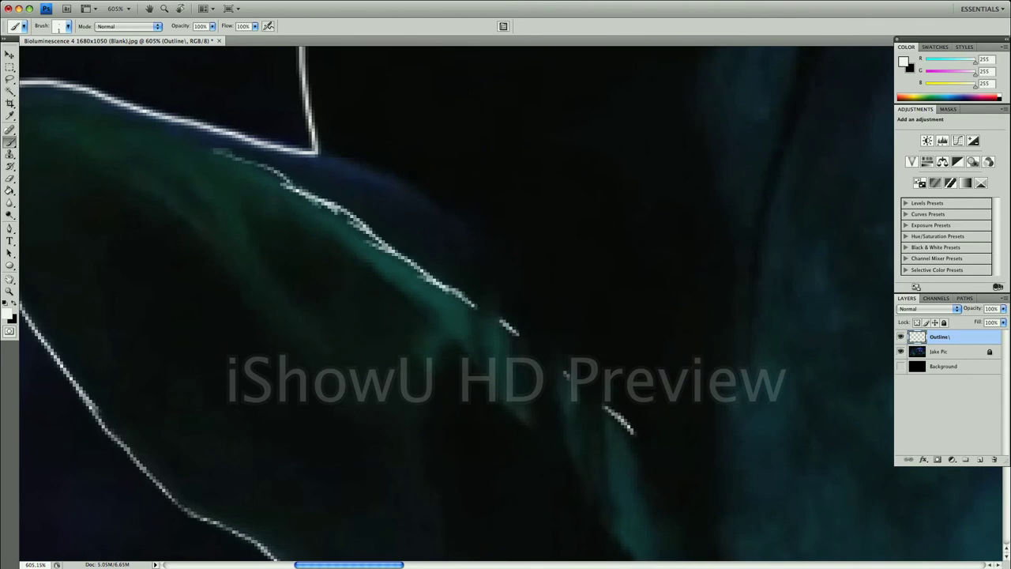
drag(552, 395, 474, 166)
drag(545, 185, 643, 364)
drag(655, 270, 648, 166)
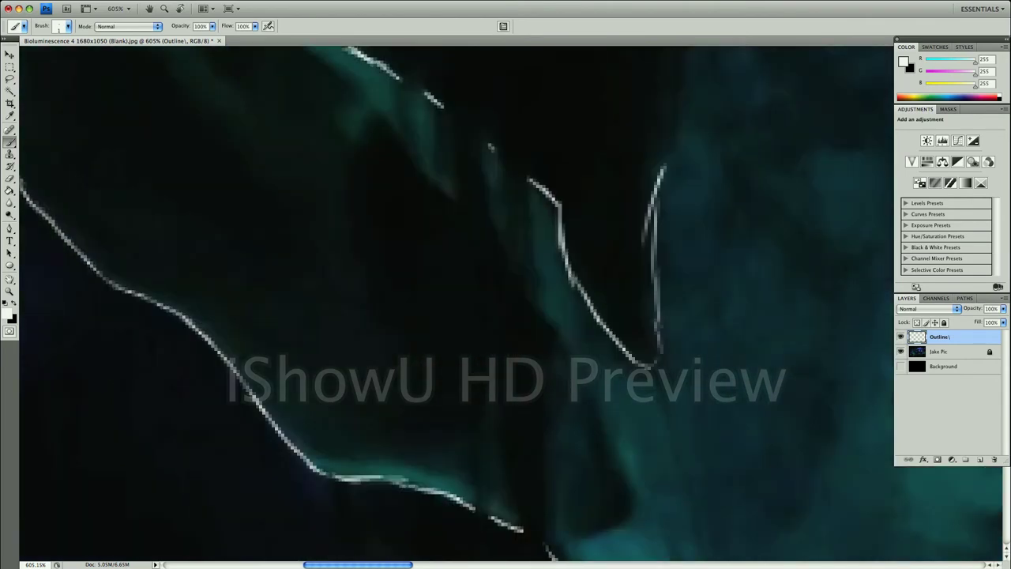
scroll(506, 300, down, 2)
scroll(505, 300, up, 3)
scroll(505, 300, down, 2)
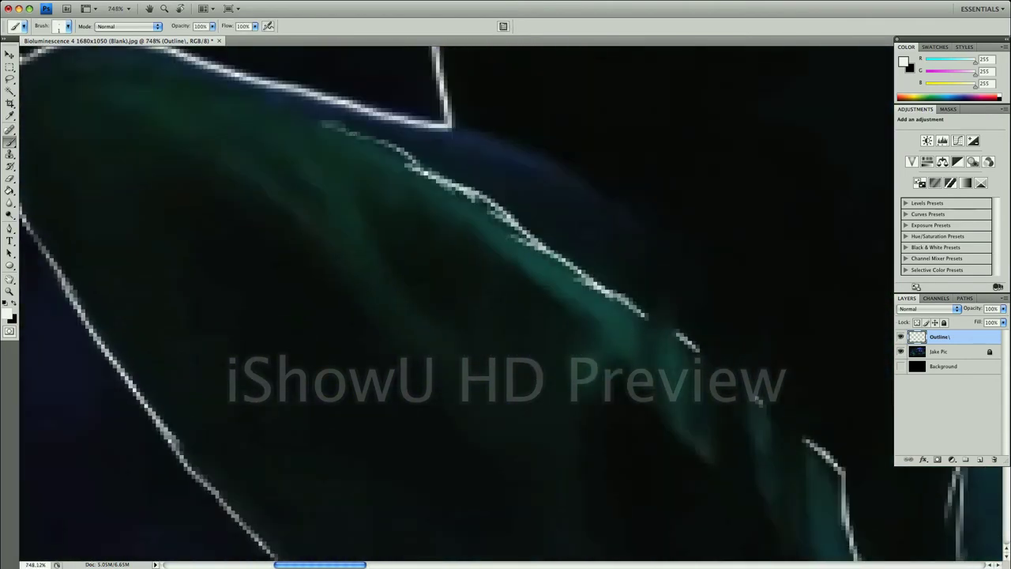
Paint lines along the ear fold, its upper-left edge and a looping outline
drag(347, 128, 510, 222)
scroll(506, 300, up, 2)
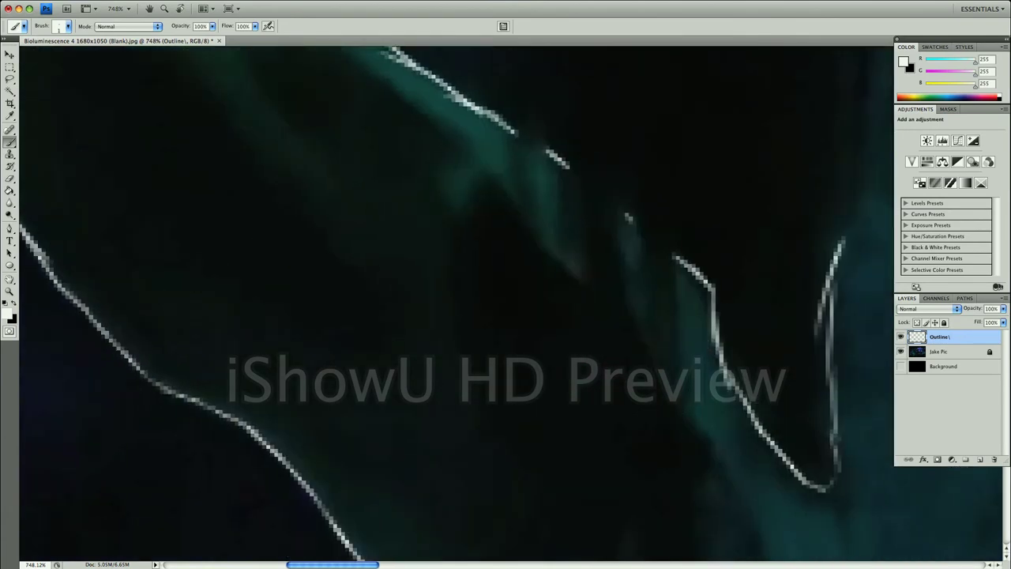
scroll(505, 300, down, 2)
drag(439, 147, 490, 198)
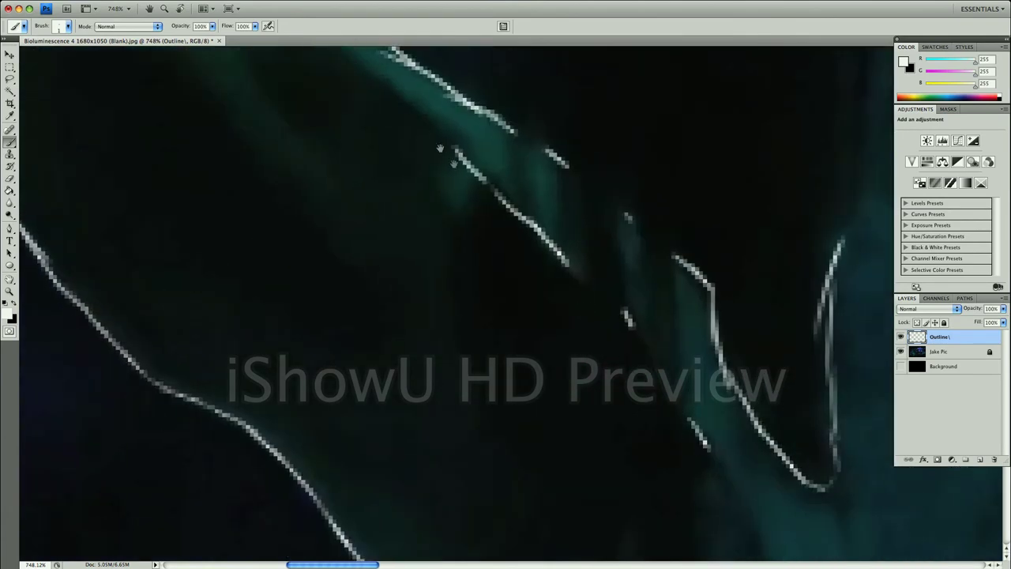
scroll(506, 300, up, 2)
scroll(506, 301, down, 2)
drag(514, 269, 444, 271)
scroll(505, 300, up, 2)
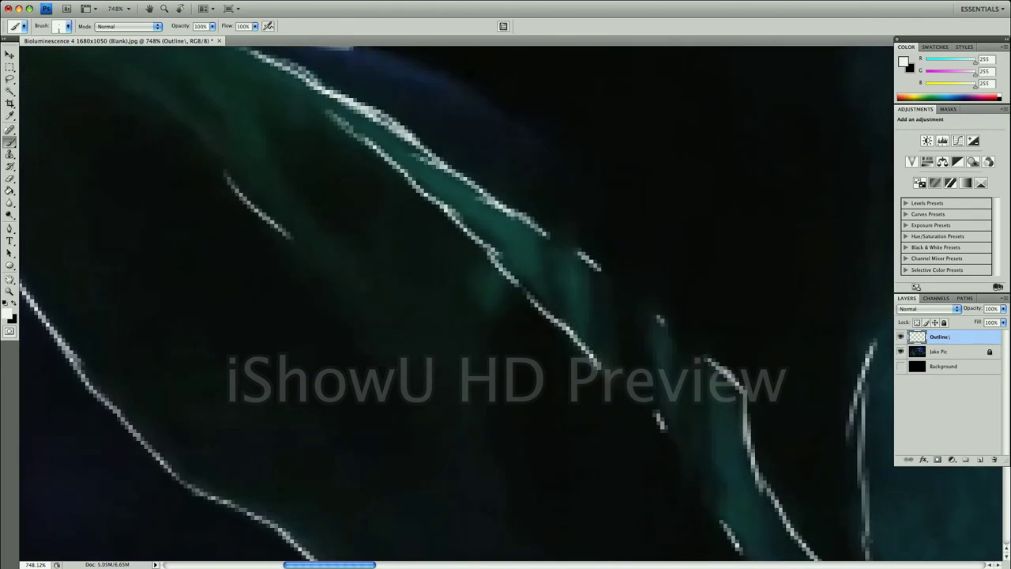
drag(292, 237, 221, 130)
Outline the neighbouring fold edges, tracing one fold from its tip down and back
scroll(506, 300, right, 3)
drag(296, 257, 344, 365)
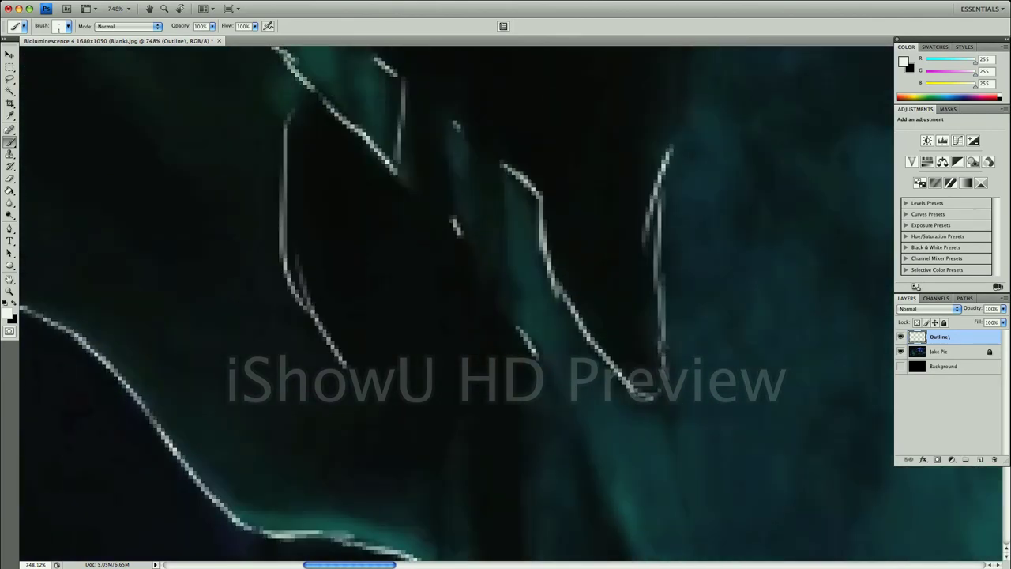
drag(402, 79, 395, 175)
drag(442, 118, 460, 233)
mouse_move(501, 162)
mouse_down()
mouse_move(509, 300)
mouse_move(568, 327)
mouse_up()
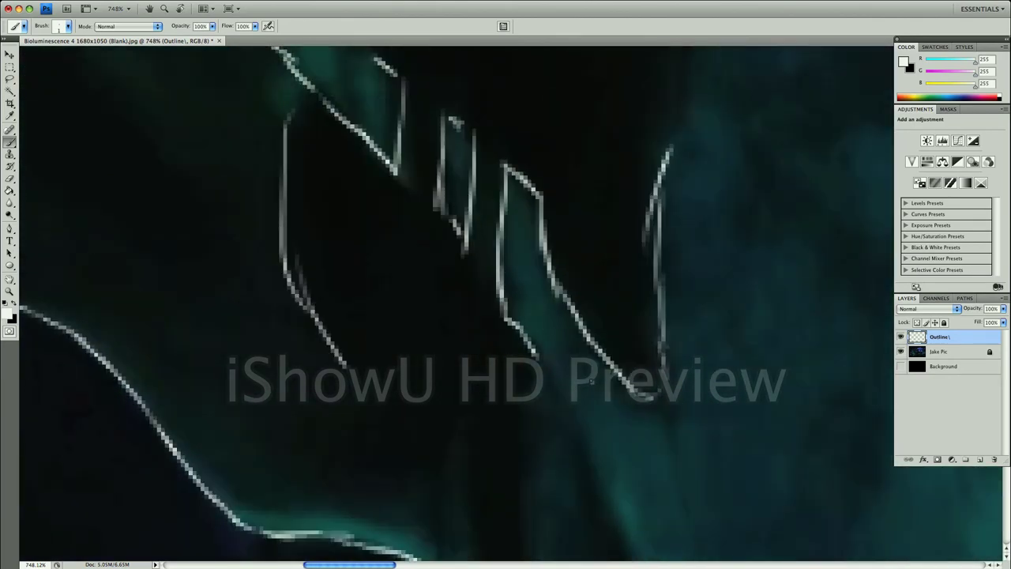
scroll(506, 300, down, 3)
scroll(506, 300, right, 3)
mouse_move(409, 170)
mouse_down()
mouse_move(474, 344)
mouse_move(377, 409)
mouse_up()
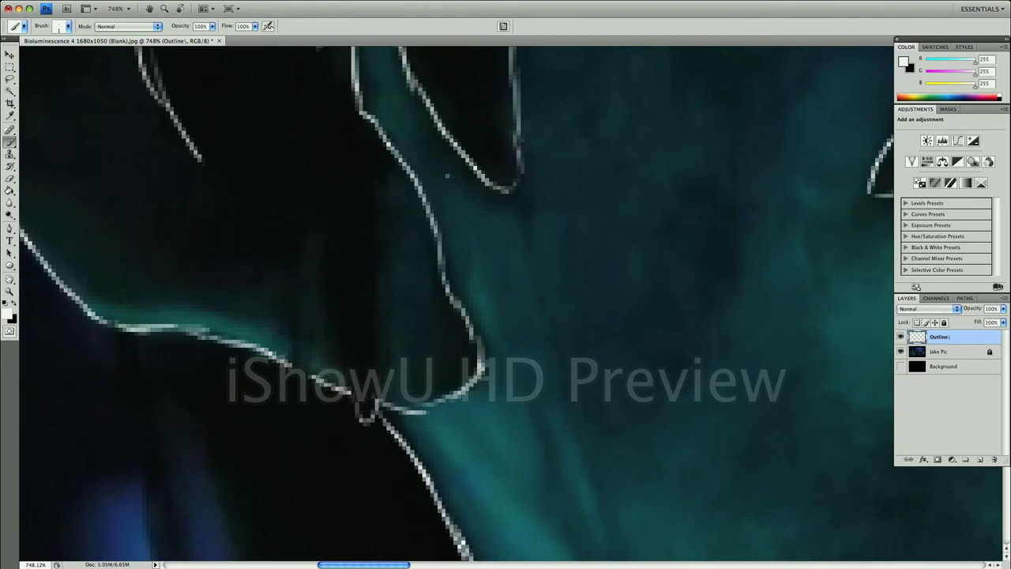
drag(359, 107, 379, 411)
Trace a long fold edge downward, then move the view to the area below the folds
scroll(506, 300, down, 3)
scroll(506, 300, left, 2)
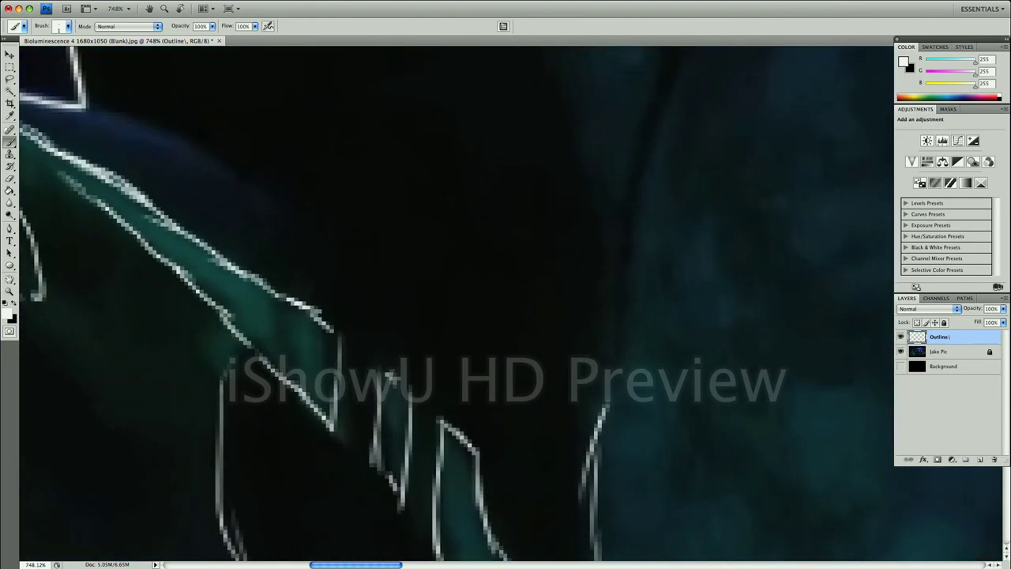
scroll(505, 300, down, 3)
mouse_move(202, 221)
mouse_down()
mouse_move(265, 239)
mouse_move(435, 348)
mouse_move(447, 436)
mouse_up()
mouse_move(467, 276)
mouse_down()
mouse_move(488, 305)
mouse_move(332, 256)
mouse_up()
drag(480, 524, 508, 324)
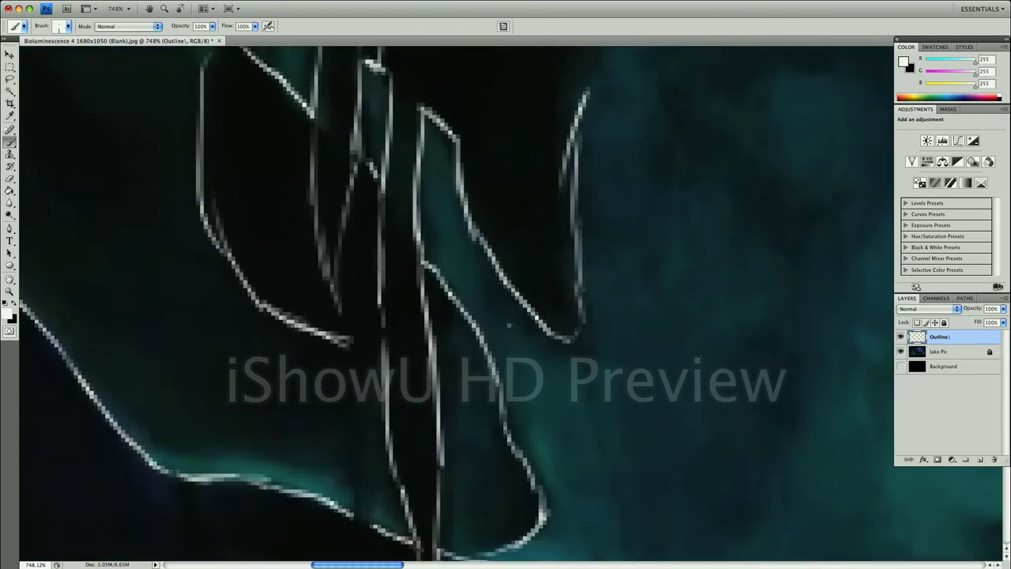
drag(508, 323, 335, 452)
scroll(335, 453, down, 5)
Draw white outlines rising toward the ear tip and around nearby dark shapes
scroll(336, 452, up, 5)
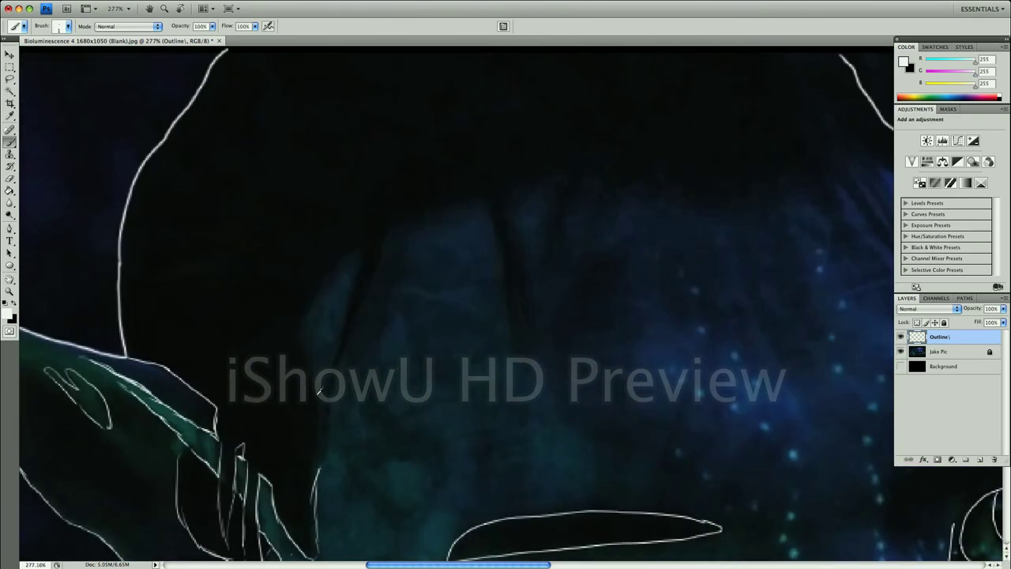
drag(291, 231, 392, 68)
drag(325, 505, 291, 230)
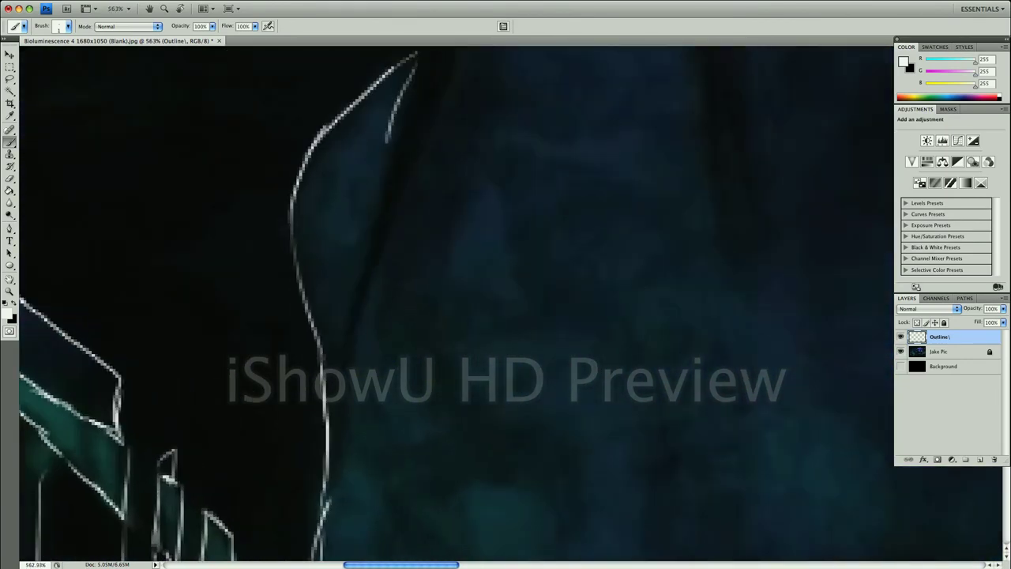
drag(339, 367, 377, 222)
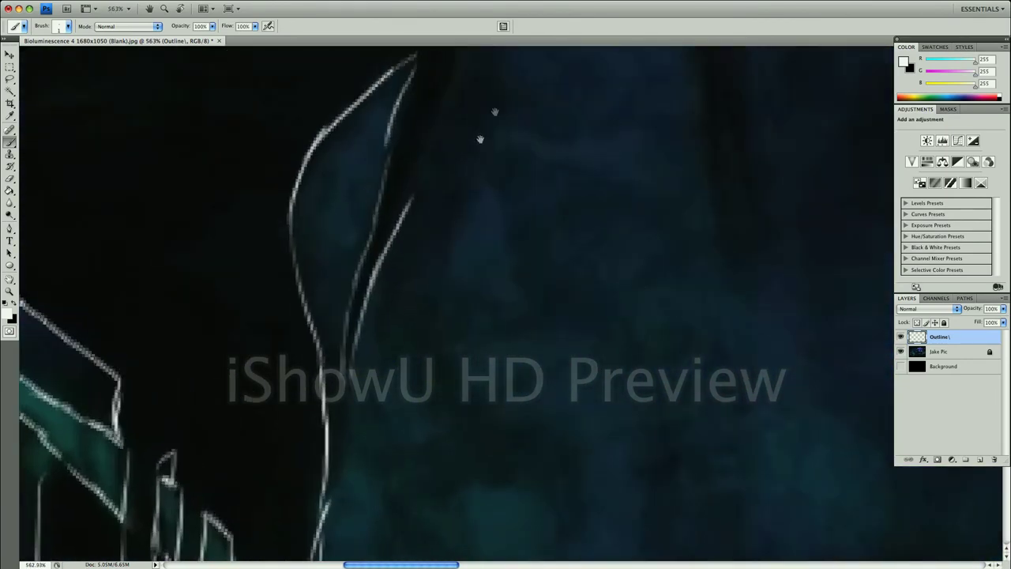
drag(482, 134, 359, 316)
mouse_move(292, 395)
mouse_down()
mouse_move(325, 261)
mouse_move(513, 138)
mouse_up()
mouse_move(549, 169)
mouse_down()
mouse_move(608, 438)
mouse_move(606, 299)
mouse_up()
Replace the misplaced vertical stroke with a redrawn outline, then zoom out
key(ctrl+alt+z)
key(ctrl+alt+z)
key(ctrl+shift+z)
key(ctrl+shift+z)
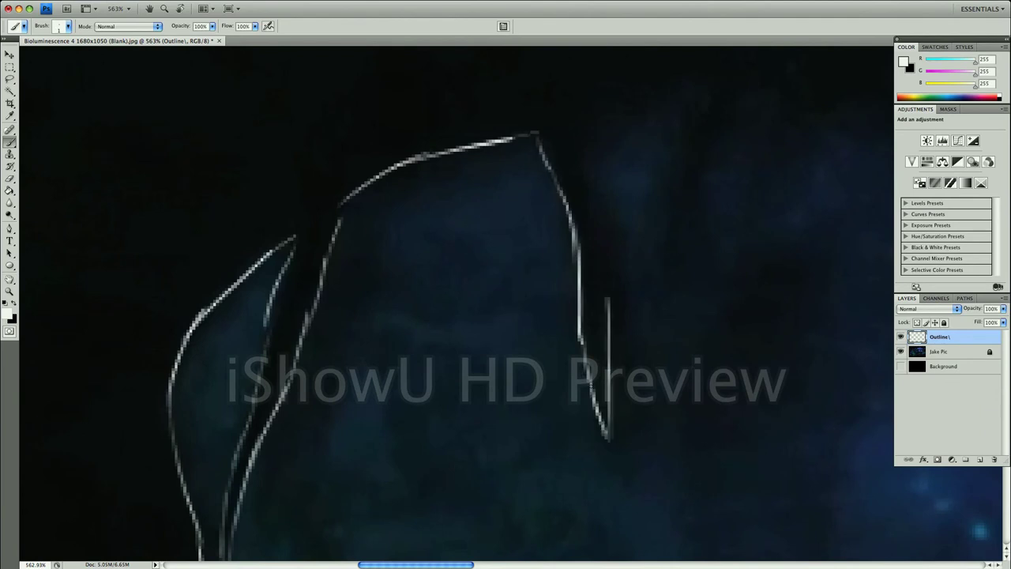
key(ctrl+z)
mouse_move(607, 426)
mouse_down()
mouse_move(594, 189)
mouse_move(657, 152)
mouse_up()
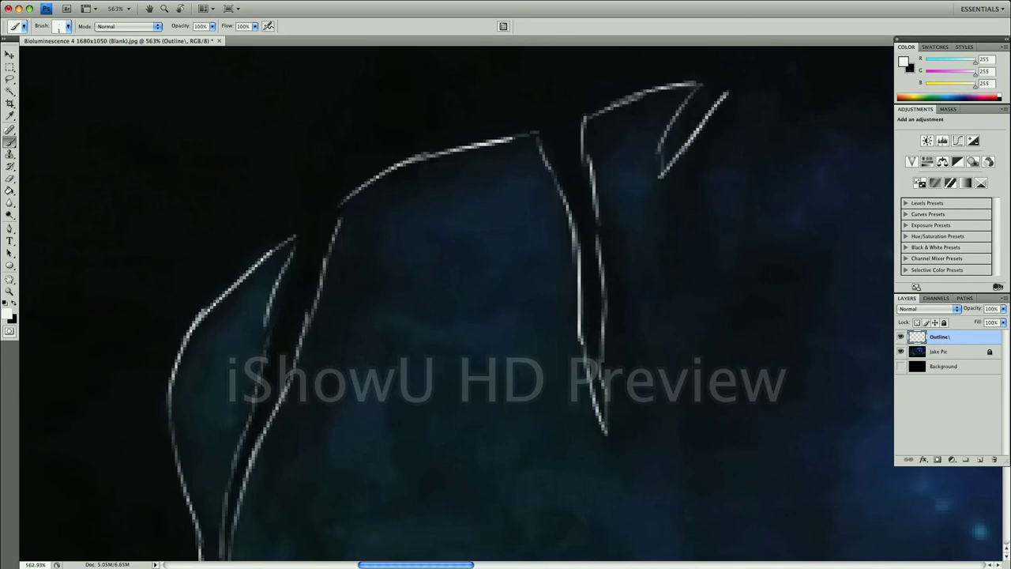
key(ctrl+minus)
Paint a horizontal white stroke and trace along the edge of the blue shape
drag(326, 301, 582, 292)
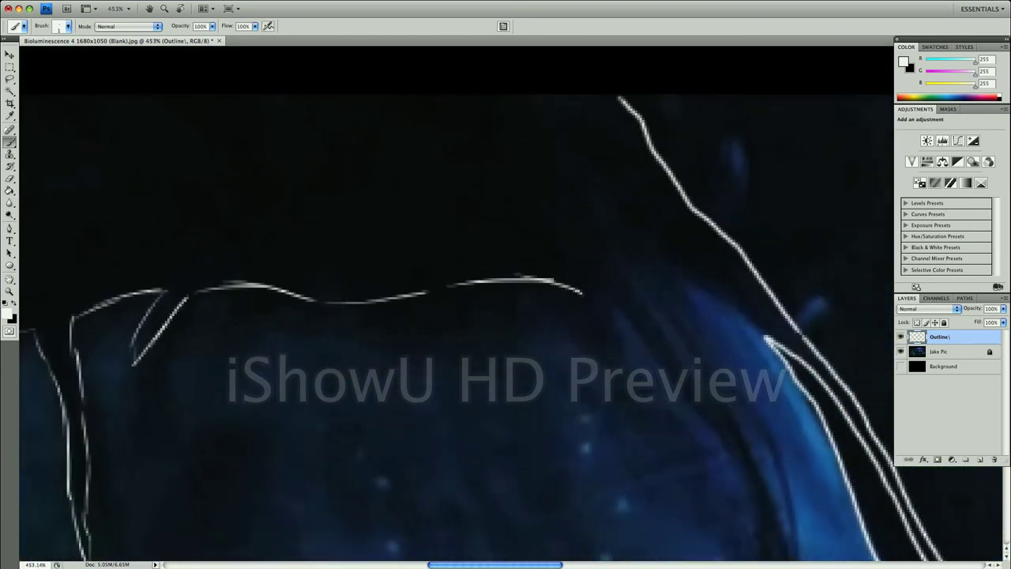
scroll(505, 316, right, 5)
scroll(505, 316, down, 1)
drag(406, 259, 455, 282)
scroll(455, 283, down, 5)
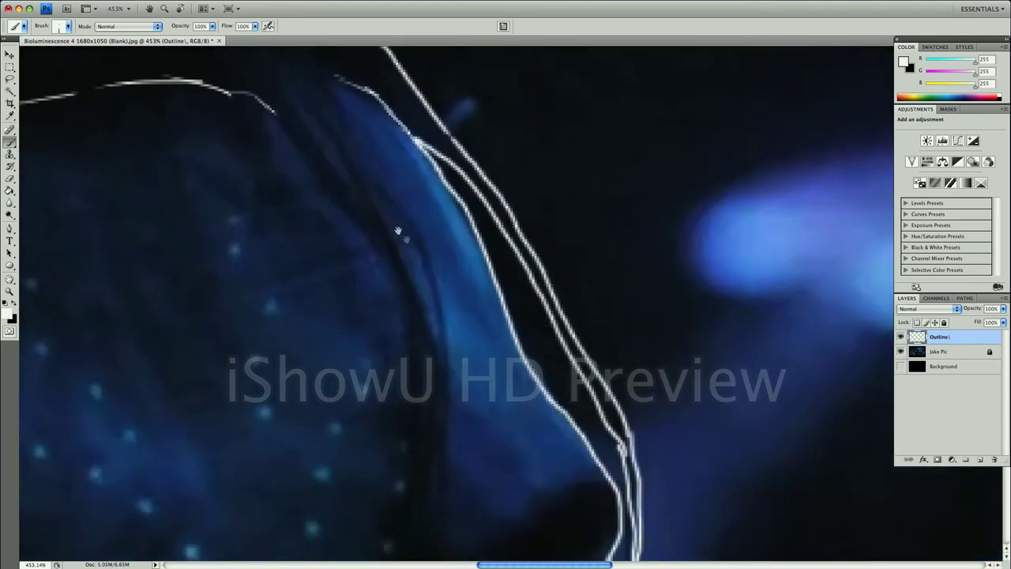
drag(221, 58, 335, 199)
scroll(335, 199, up, 2)
Trace white lines along and beside the blue hair strand
drag(288, 146, 369, 292)
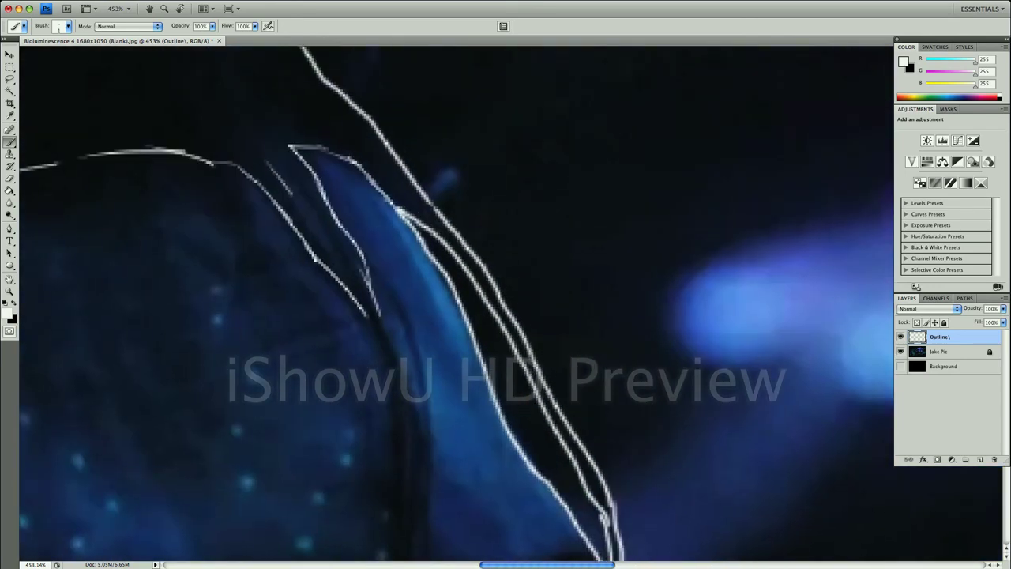
scroll(322, 223, down, 5)
scroll(322, 223, right, 2)
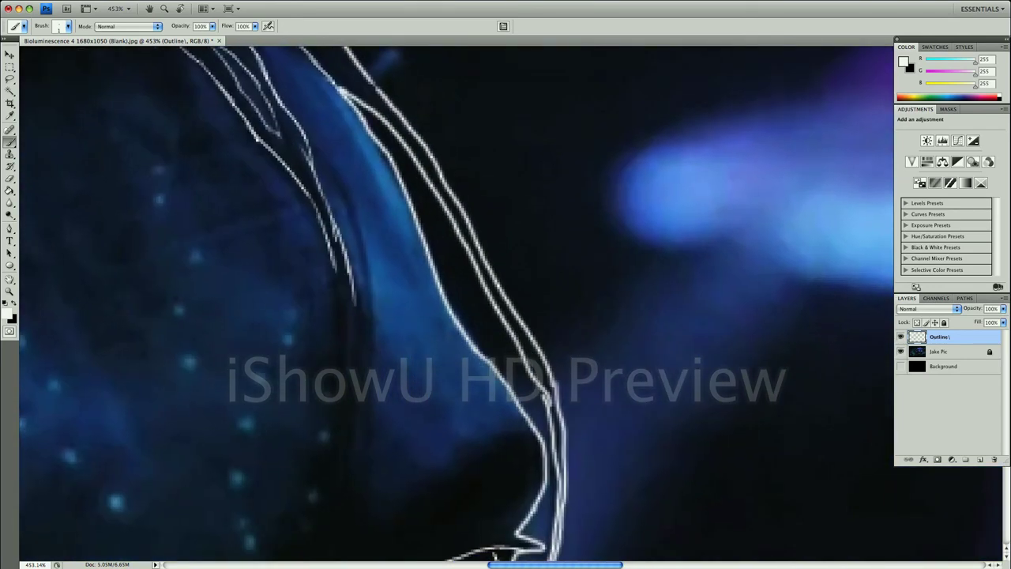
scroll(506, 316, down, 6)
drag(368, 162, 354, 376)
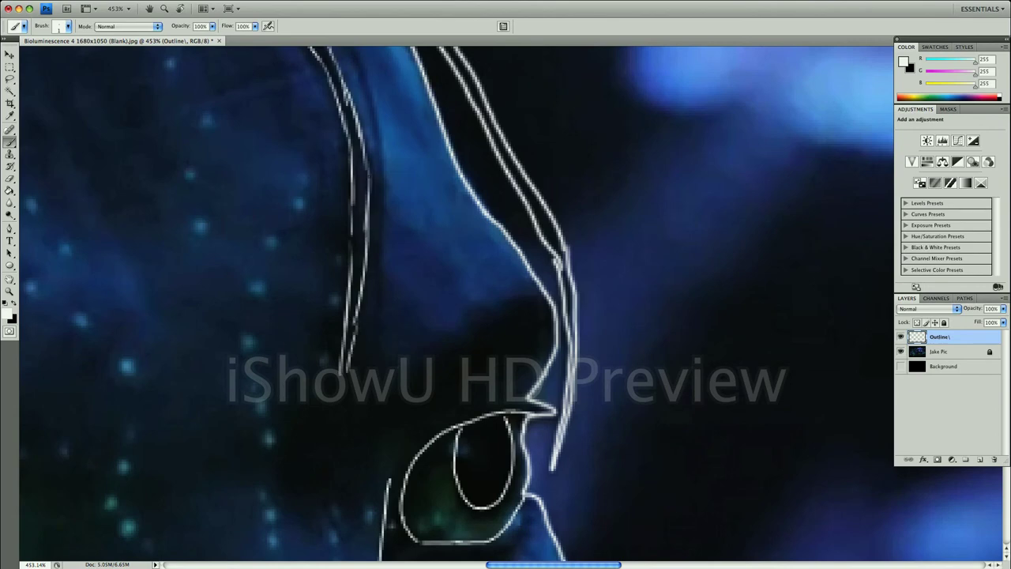
scroll(458, 308, up, 5)
scroll(458, 308, right, 2)
scroll(442, 316, down, 5)
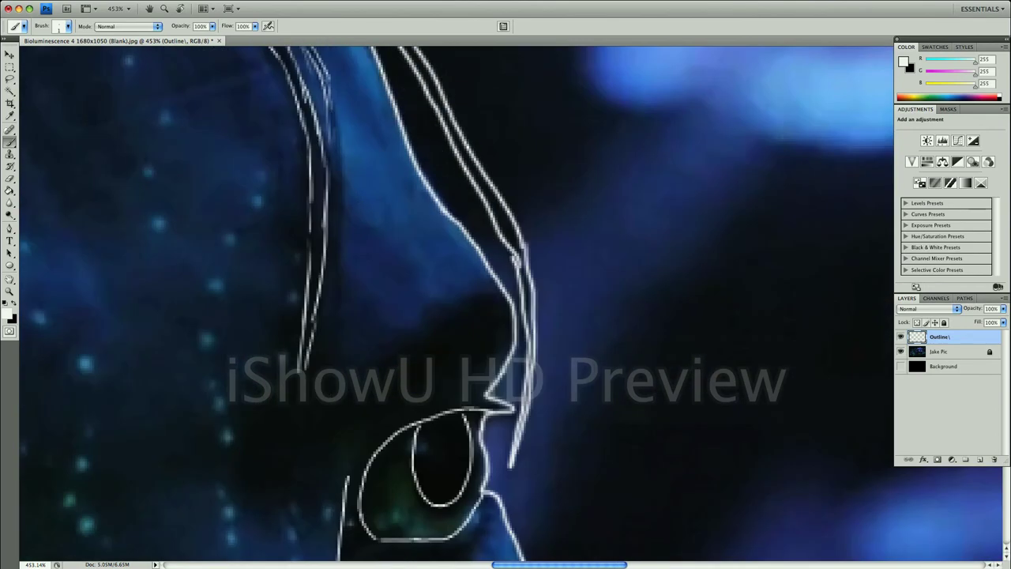
scroll(443, 316, down, 5)
Outline the upper eyelid, its crease and the lower eyelid in white
mouse_move(367, 229)
mouse_down()
mouse_move(418, 158)
mouse_move(505, 136)
mouse_up()
drag(370, 250, 414, 225)
scroll(442, 316, down, 5)
scroll(442, 316, left, 3)
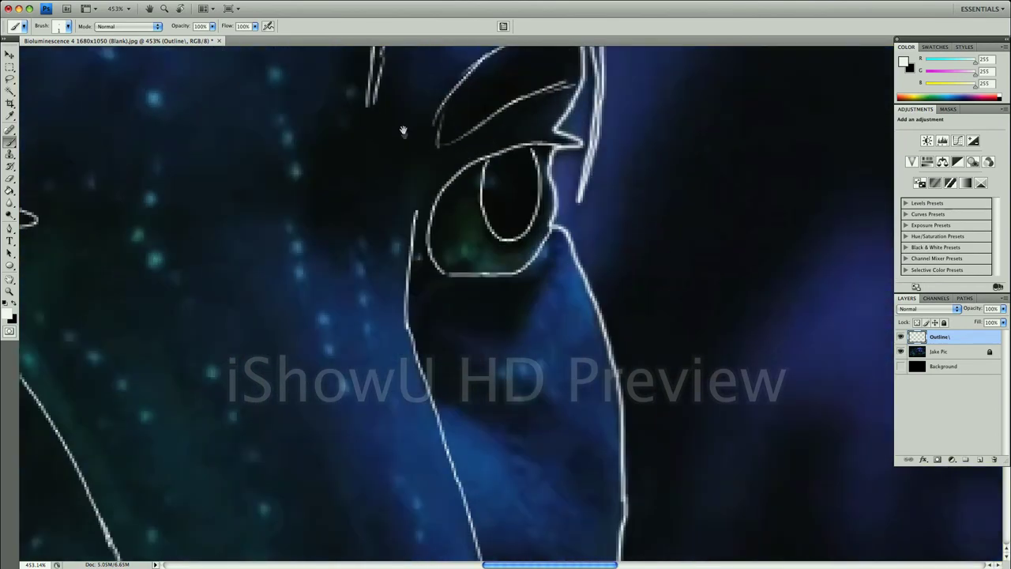
drag(439, 304, 537, 290)
Paint more white outline strokes on the lower part of the face
scroll(458, 308, down, 5)
scroll(458, 308, right, 3)
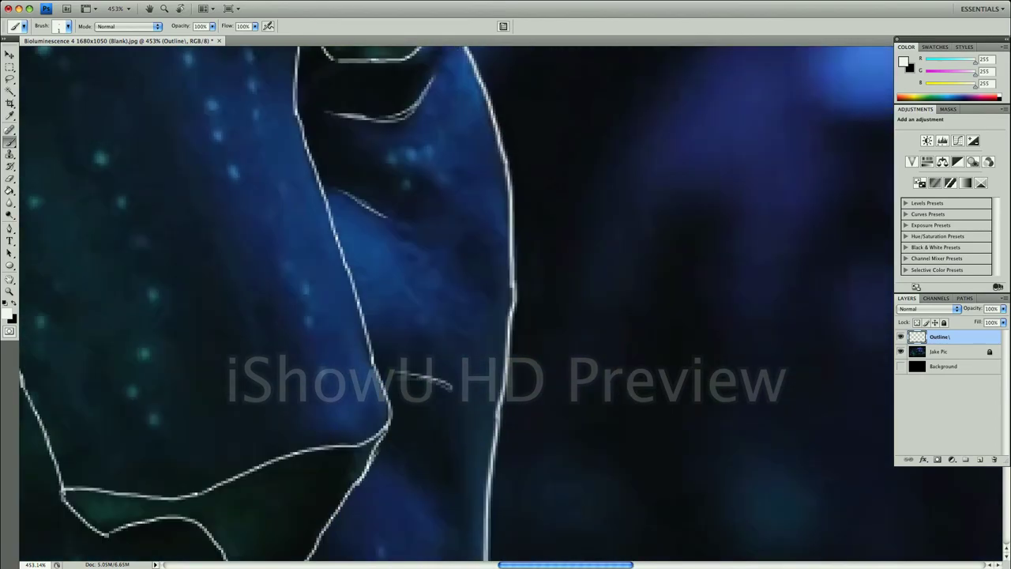
scroll(522, 194, down, 5)
scroll(522, 195, left, 3)
scroll(447, 273, down, 5)
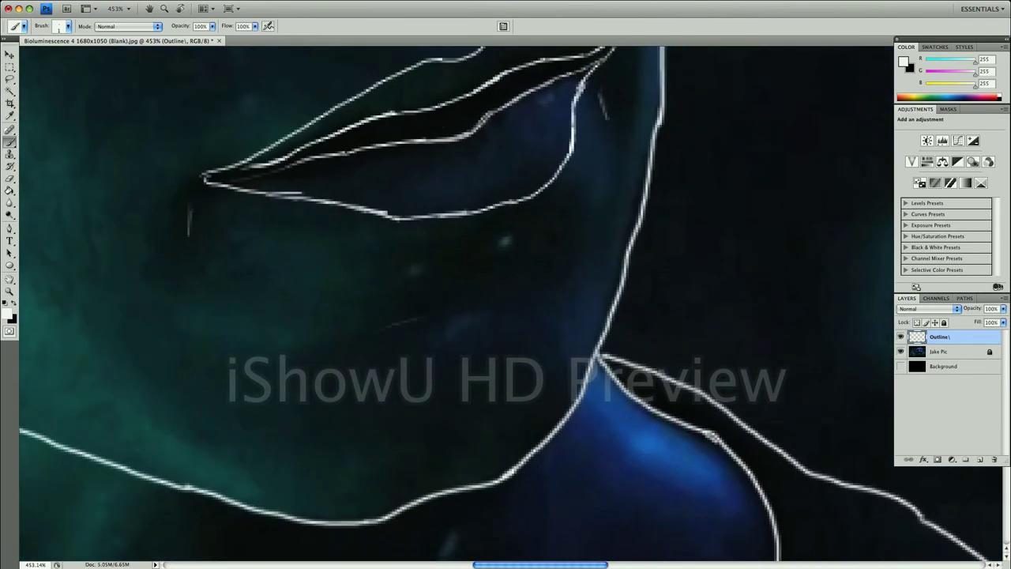
scroll(492, 289, down, 5)
scroll(492, 289, left, 1)
drag(513, 221, 521, 461)
drag(573, 296, 559, 426)
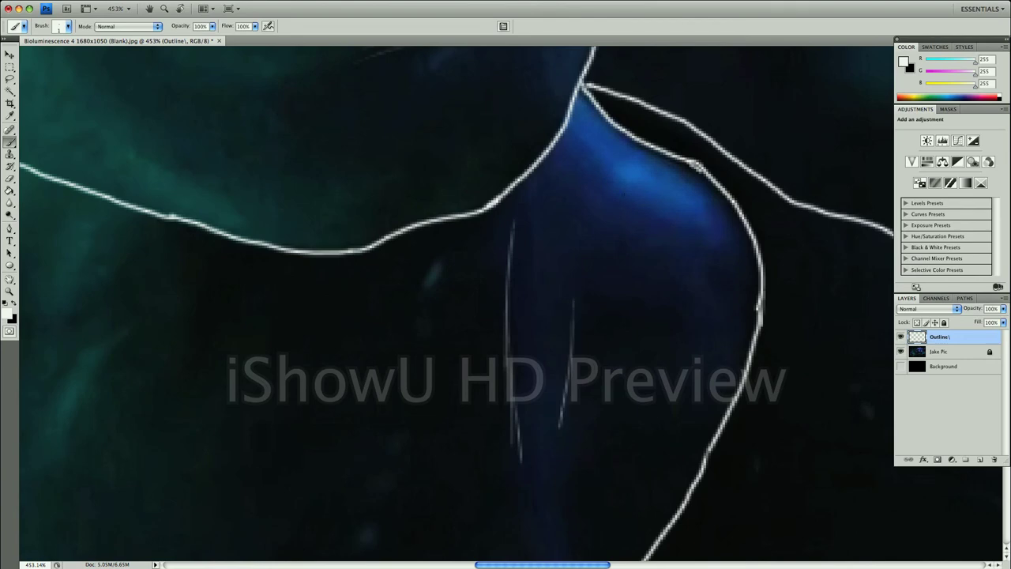
scroll(481, 293, left, 6)
scroll(481, 293, down, 1)
drag(328, 180, 286, 269)
drag(206, 229, 416, 369)
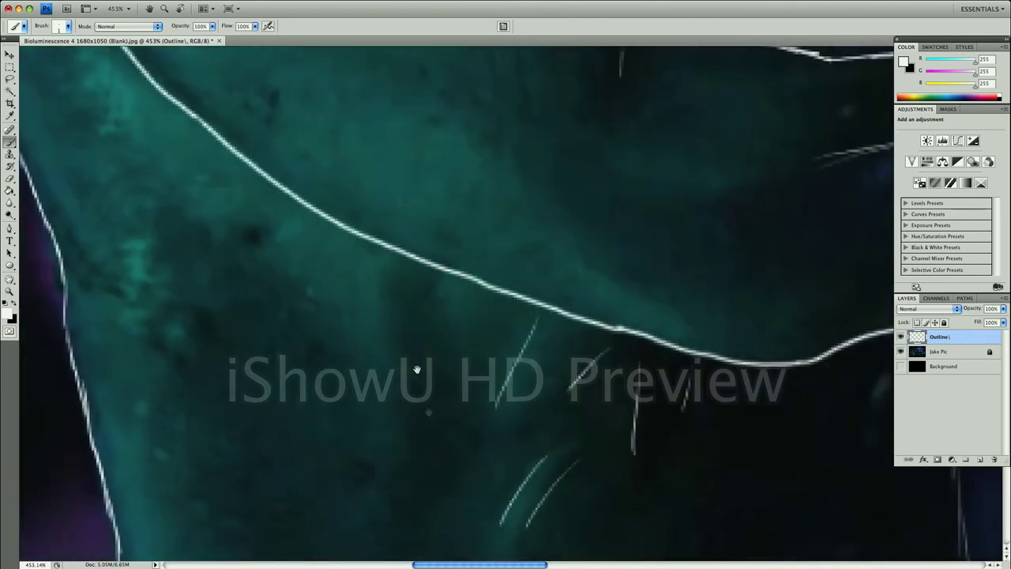
Paint thin diagonal white streaks on the cheek near the eye
drag(368, 198, 368, 440)
drag(298, 118, 298, 334)
drag(316, 260, 342, 292)
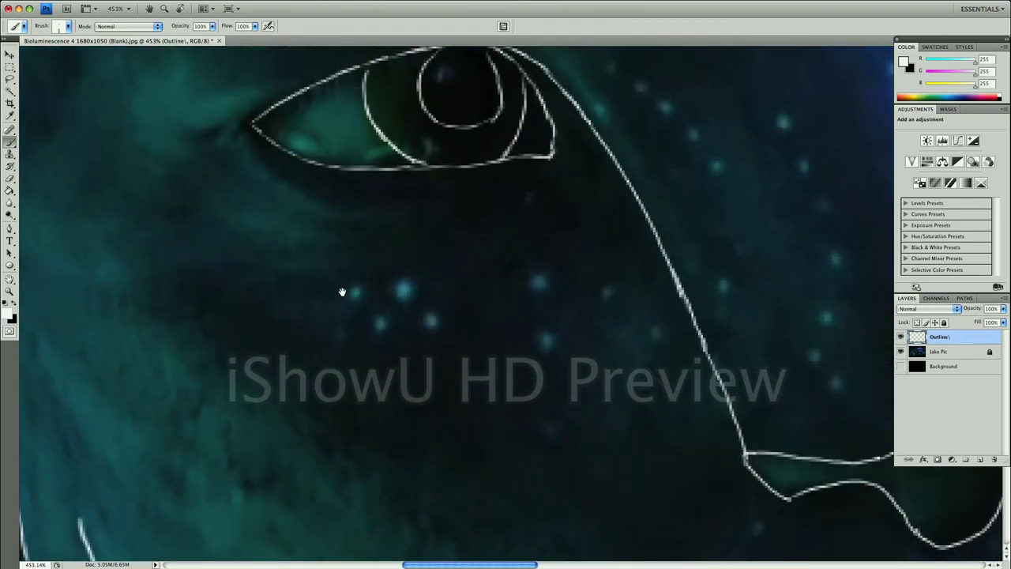
mouse_move(568, 152)
mouse_down()
mouse_move(474, 395)
mouse_move(431, 248)
mouse_up()
drag(554, 195, 610, 185)
drag(312, 137, 407, 126)
drag(341, 329, 513, 297)
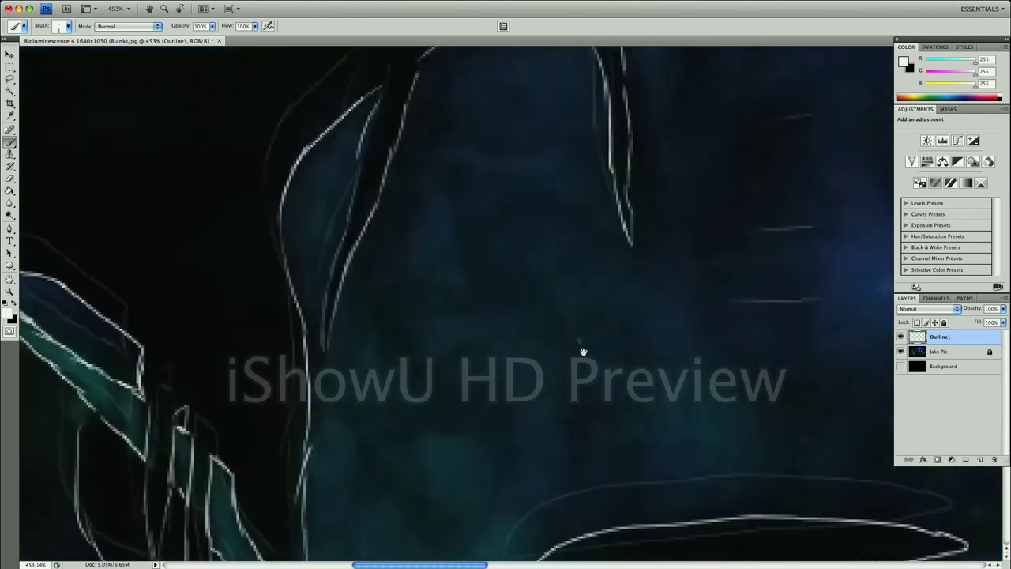
Trace white strokes along the jaw and neck, ending with a small zigzag
mouse_move(582, 354)
mouse_down()
mouse_move(501, 278)
mouse_move(365, 203)
mouse_up()
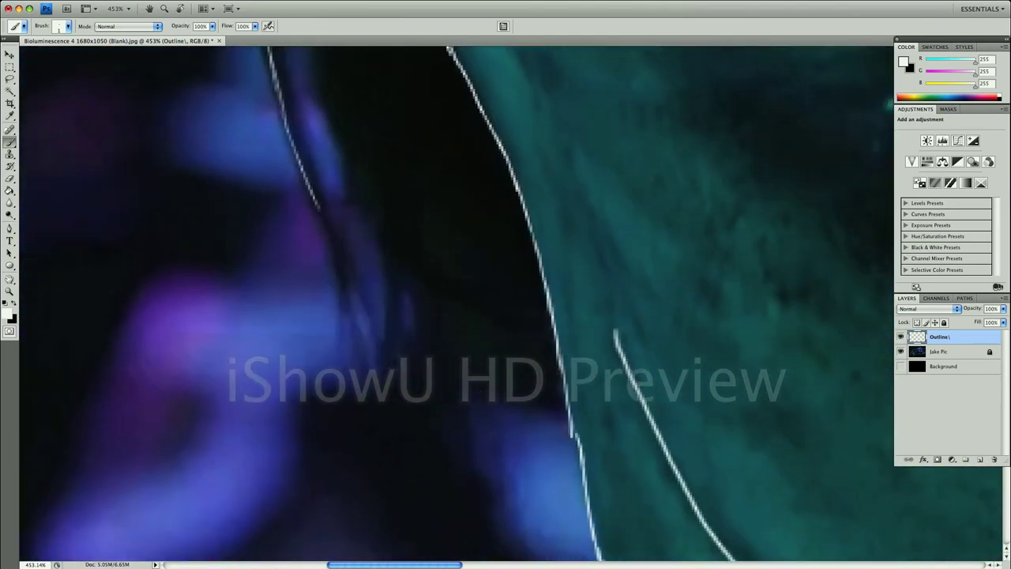
drag(551, 324, 482, 225)
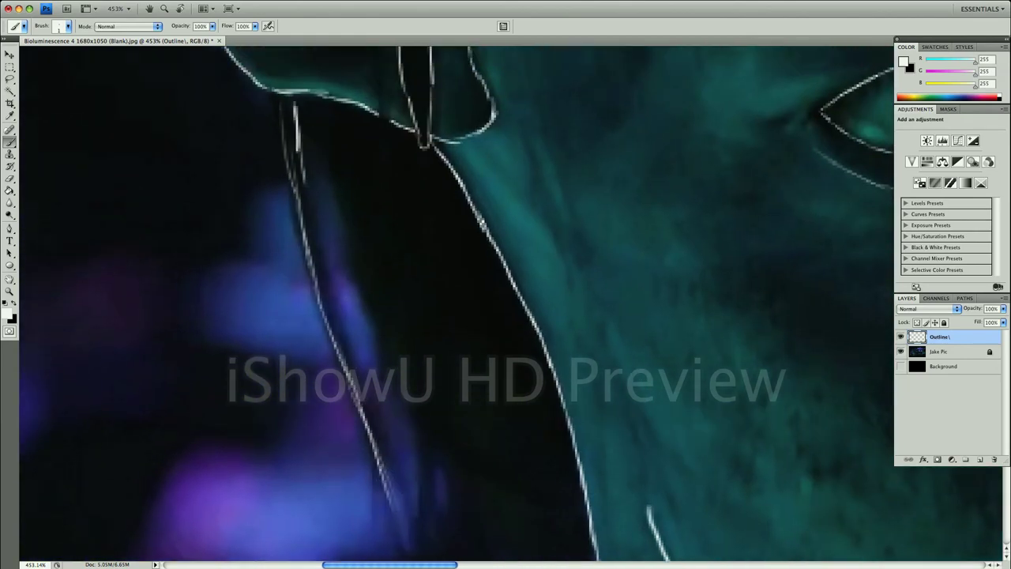
drag(305, 175, 376, 441)
drag(313, 143, 376, 423)
mouse_move(480, 471)
mouse_down()
mouse_move(361, 210)
mouse_move(338, 196)
mouse_up()
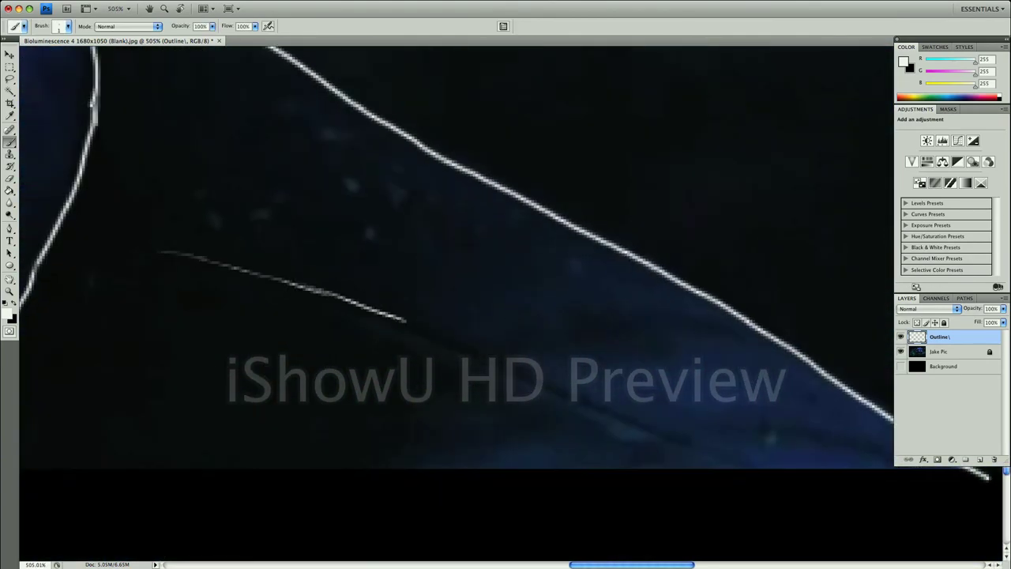
Add a final long stroke, then hide Jake Pic and show the black Background
drag(162, 253, 676, 444)
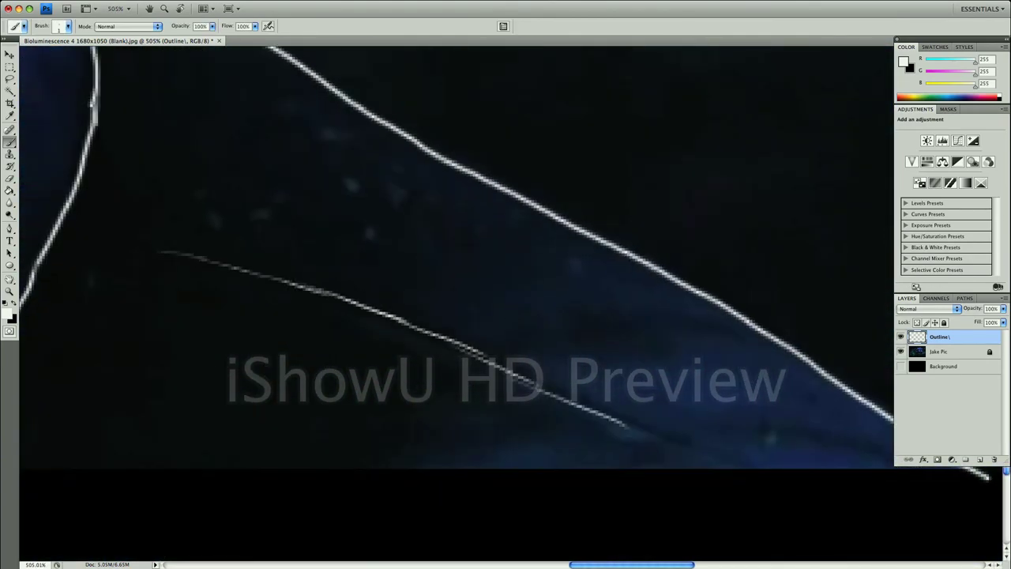
key(super+0)
click(900, 351)
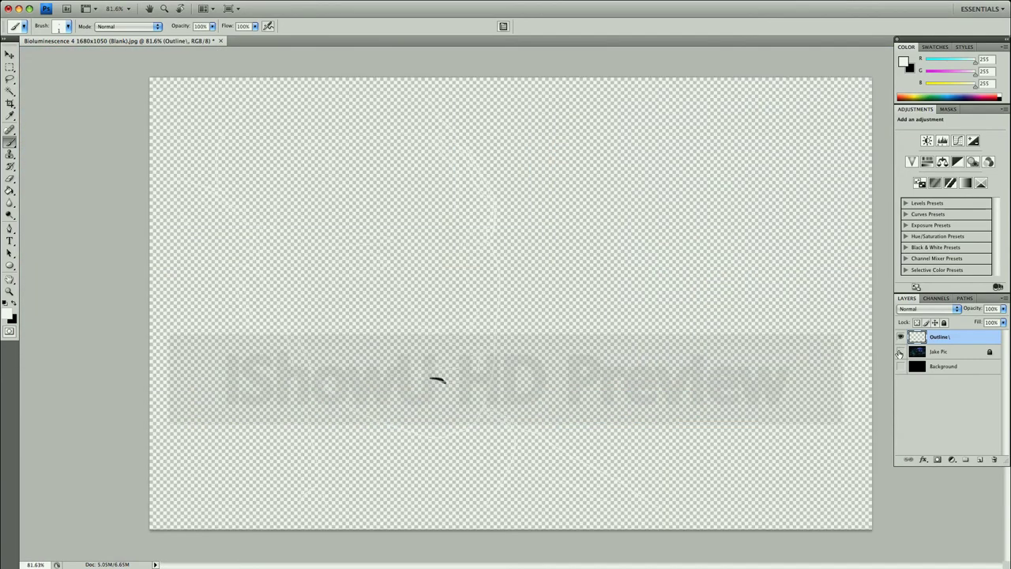
click(900, 365)
scroll(404, 387, up, 5)
scroll(404, 387, up, 4)
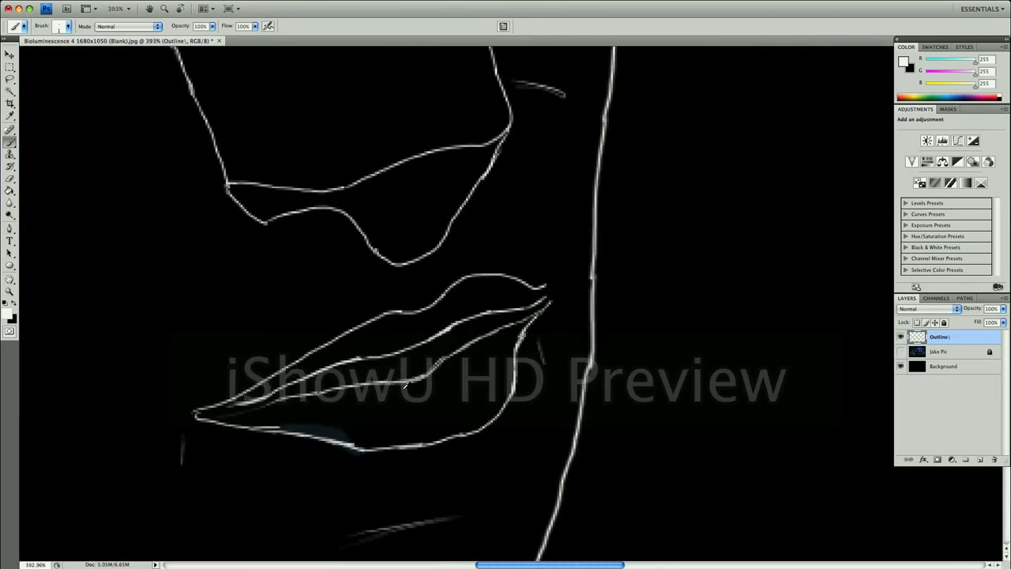
Toggle the Outline layer off and on to check the lines, then reposition the view
click(900, 338)
click(900, 338)
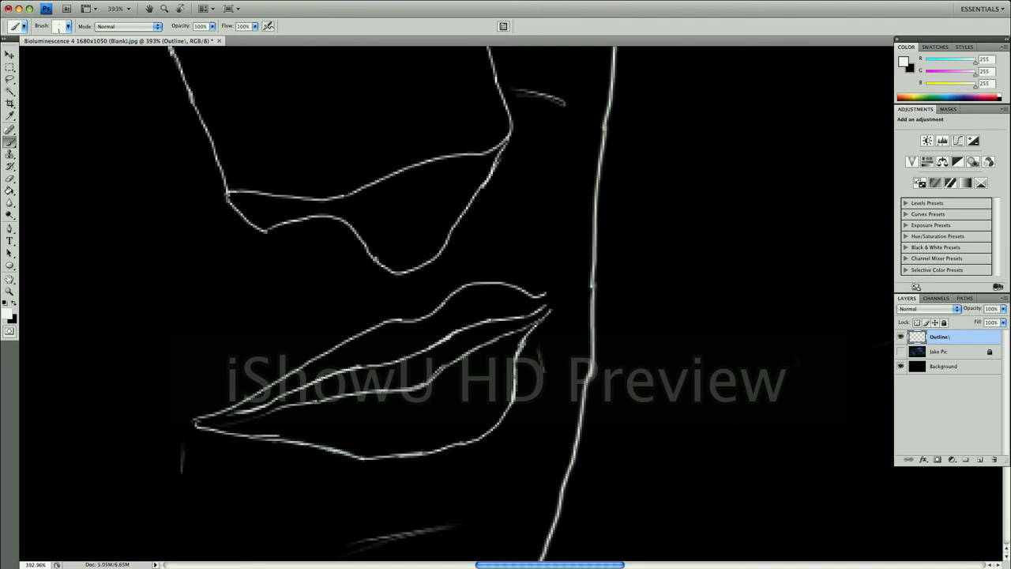
drag(734, 356, 529, 385)
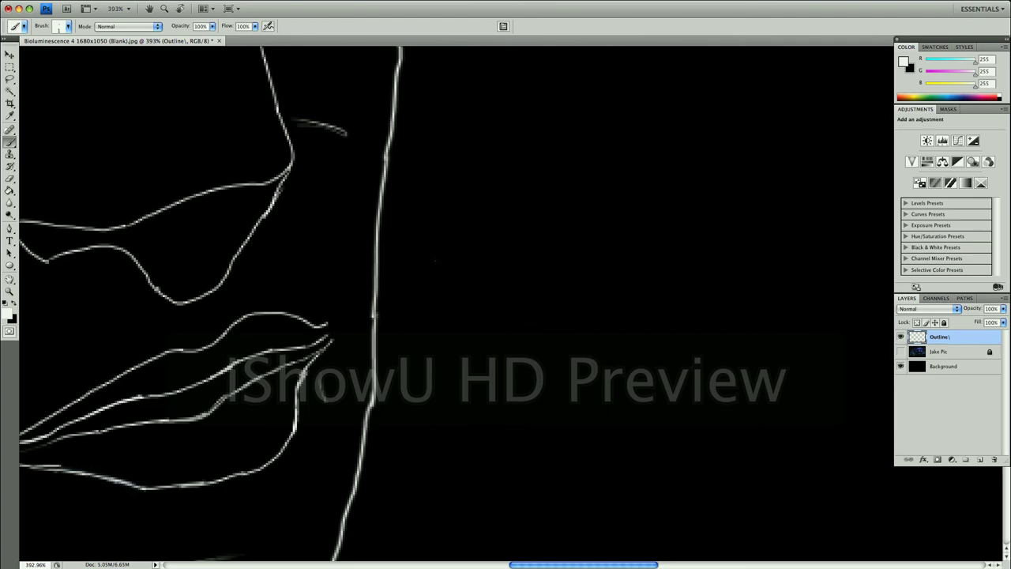
scroll(435, 261, down, 5)
scroll(410, 221, down, 5)
scroll(469, 184, down, 2)
mouse_move(506, 225)
mouse_down()
mouse_move(573, 345)
mouse_move(584, 218)
mouse_up()
Compare against the Jake Pic photo, leave it hidden, fit the view, and add a short stroke
scroll(549, 300, down, 1)
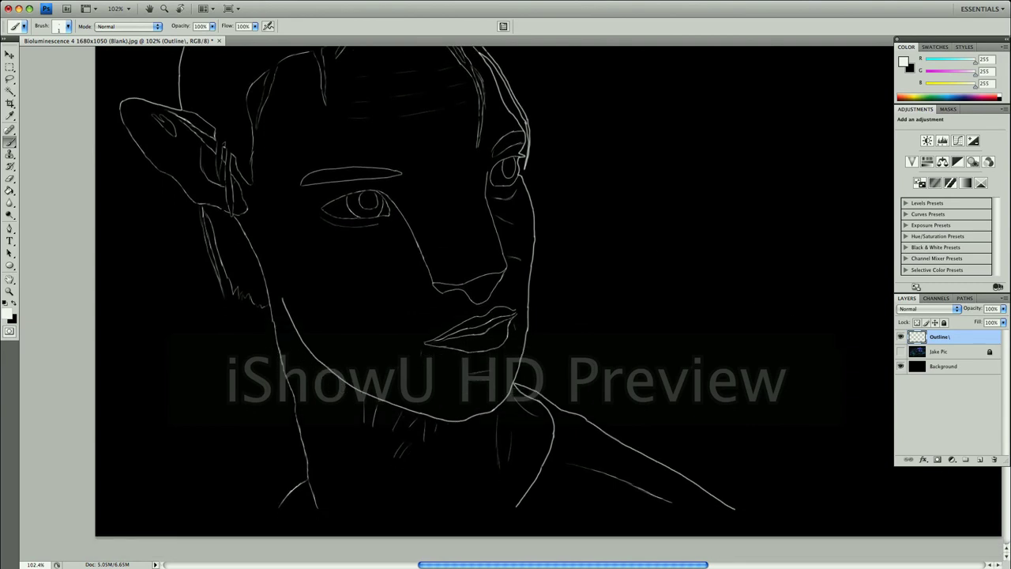
click(901, 351)
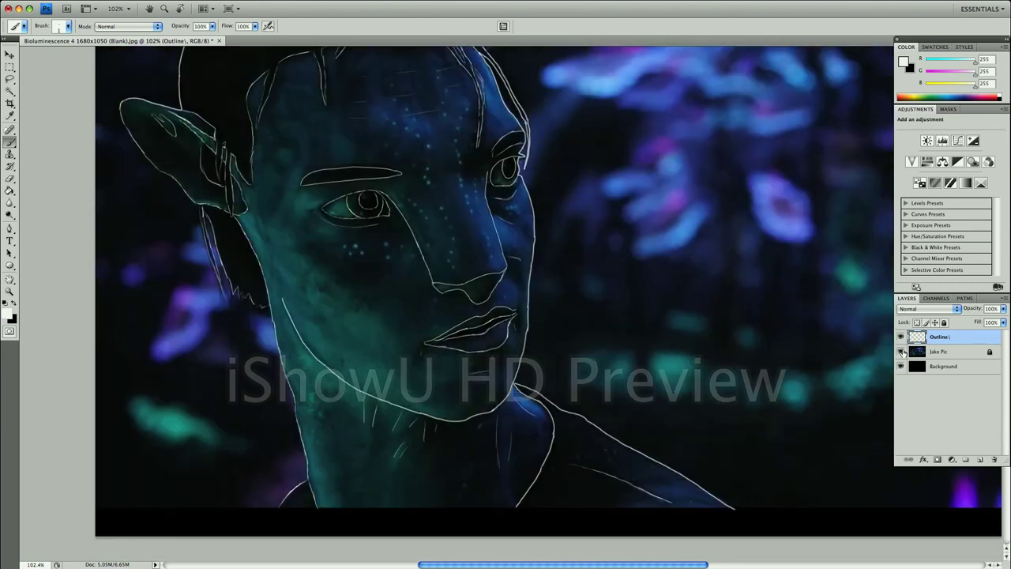
click(901, 351)
click(901, 351)
click(901, 351)
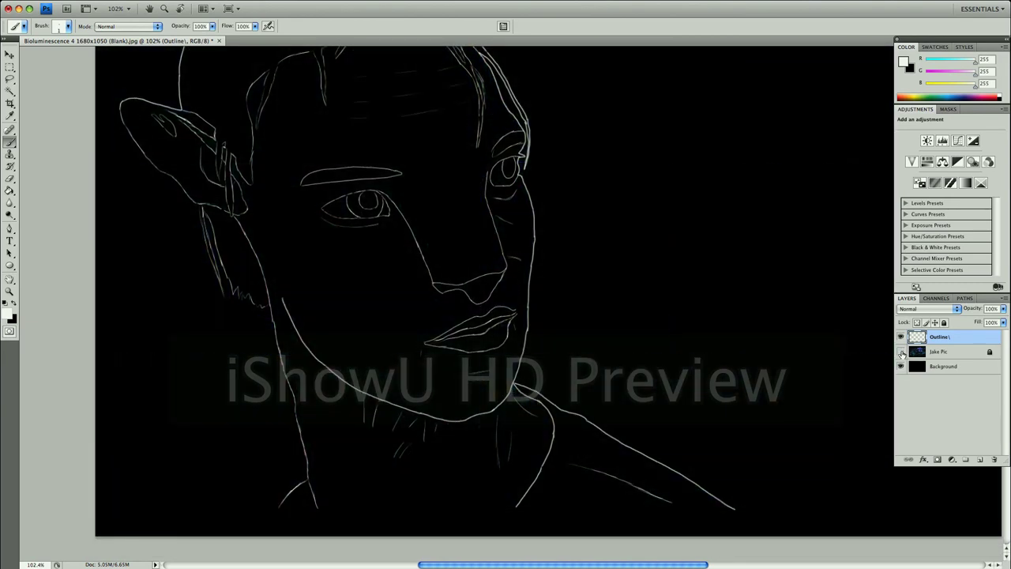
key(ctrl+0)
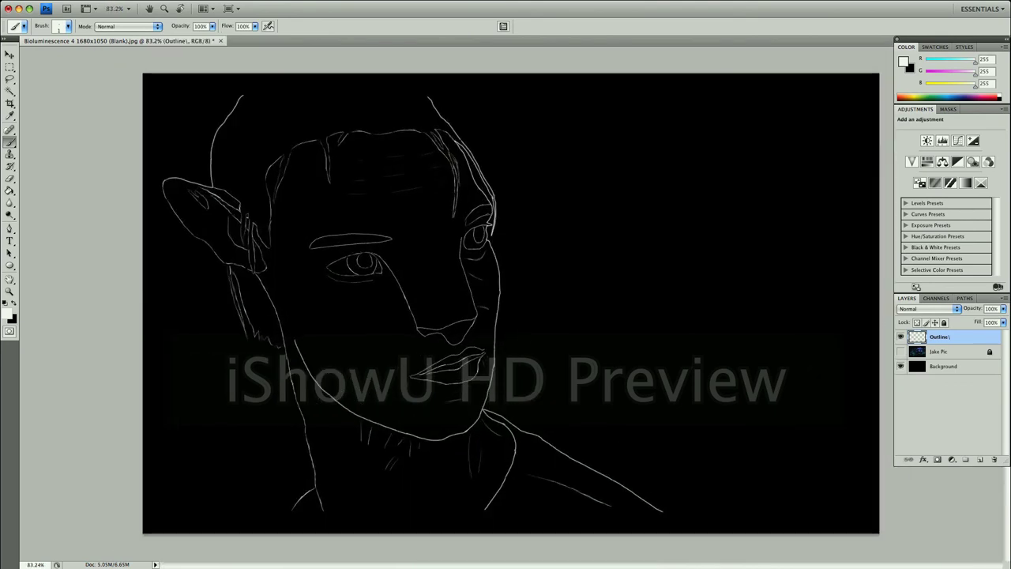
drag(634, 266, 640, 293)
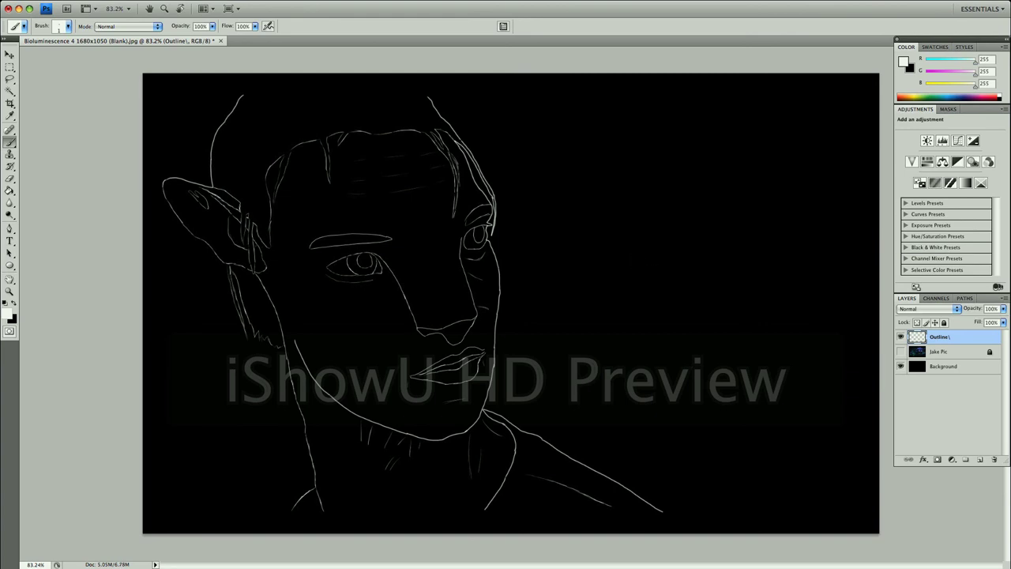
Create a new Layer 1 above the Outline layer
click(981, 460)
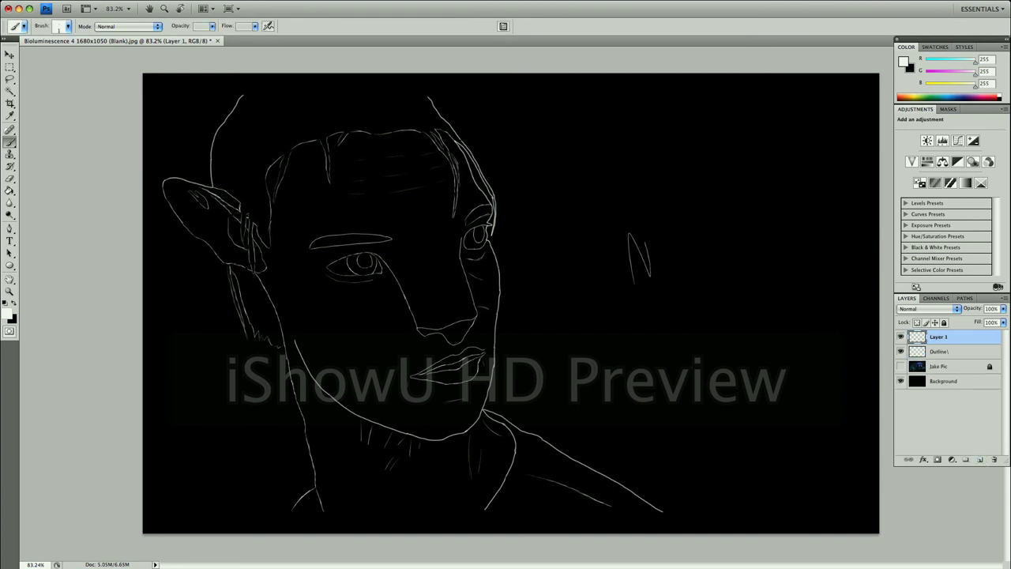